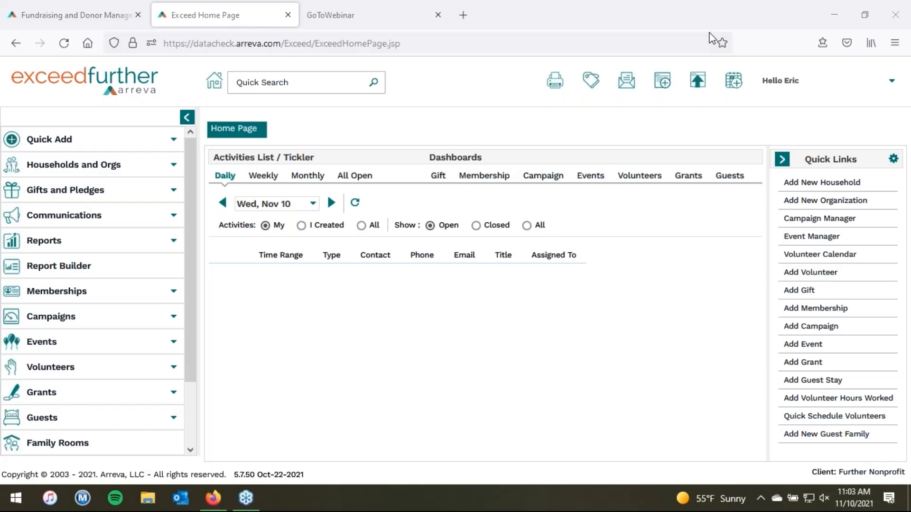
Step: View Arreva Academy's Previously Recorded classes on arreva.com, then return to the Exceed Home Page tab
{"action": "left_click", "coordinate": [96, 15]}
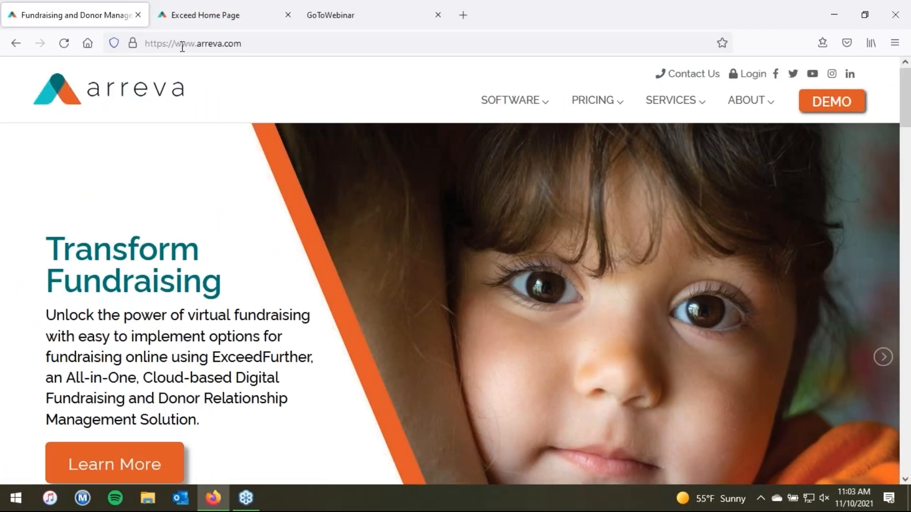
{"action": "mouse_move", "coordinate": [659, 102]}
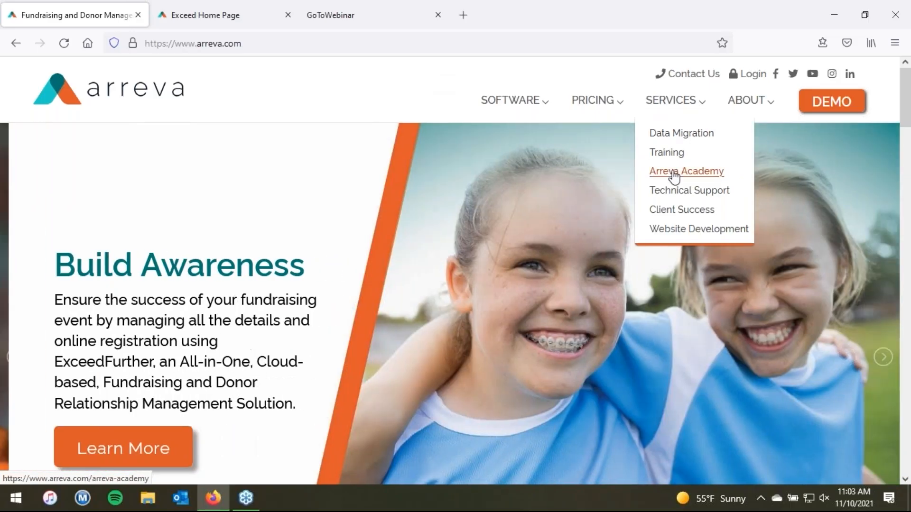
{"action": "left_click", "coordinate": [657, 226]}
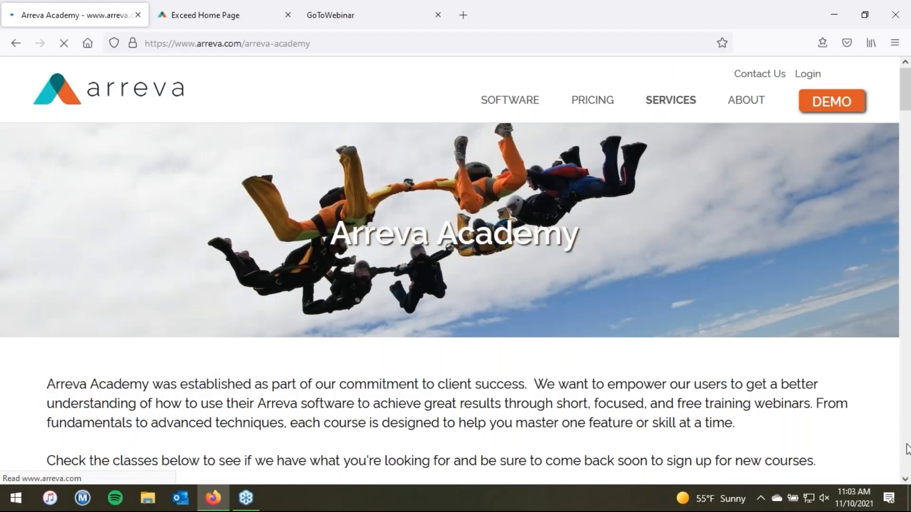
{"action": "left_click", "coordinate": [907, 448]}
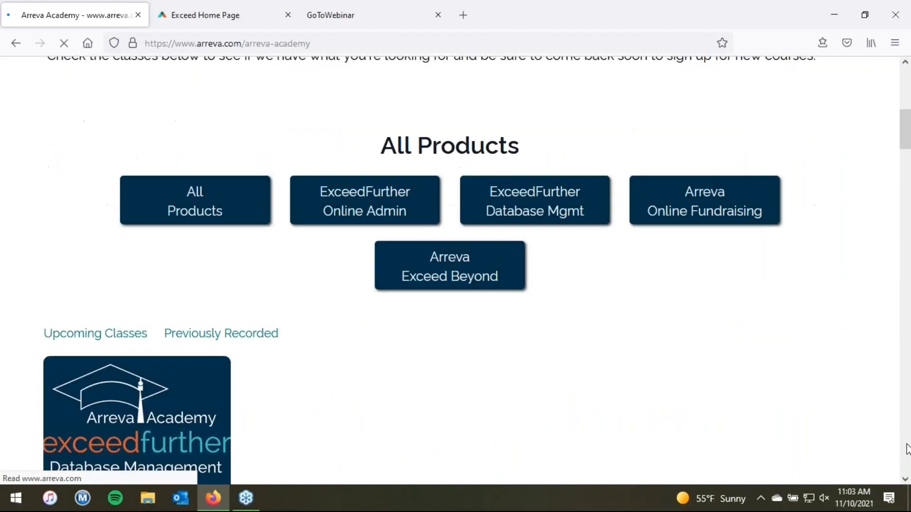
{"action": "left_click", "coordinate": [248, 334]}
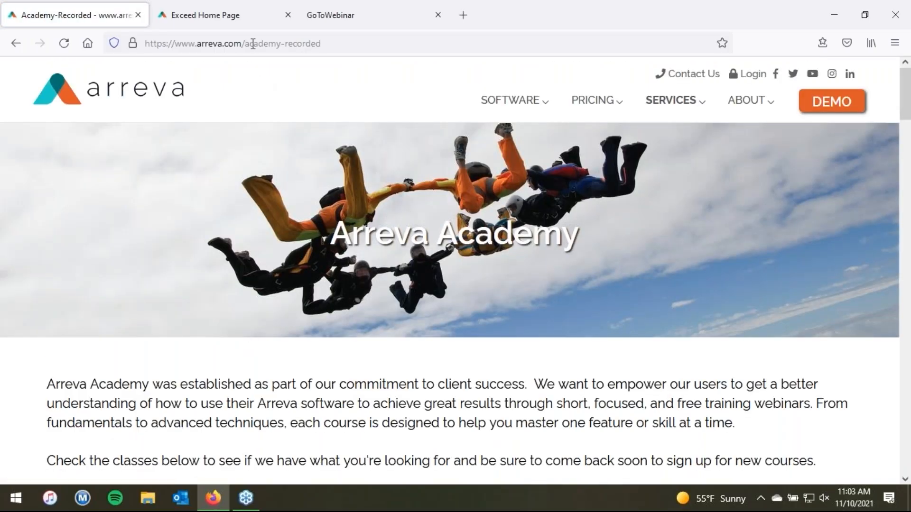
{"action": "left_click", "coordinate": [241, 10]}
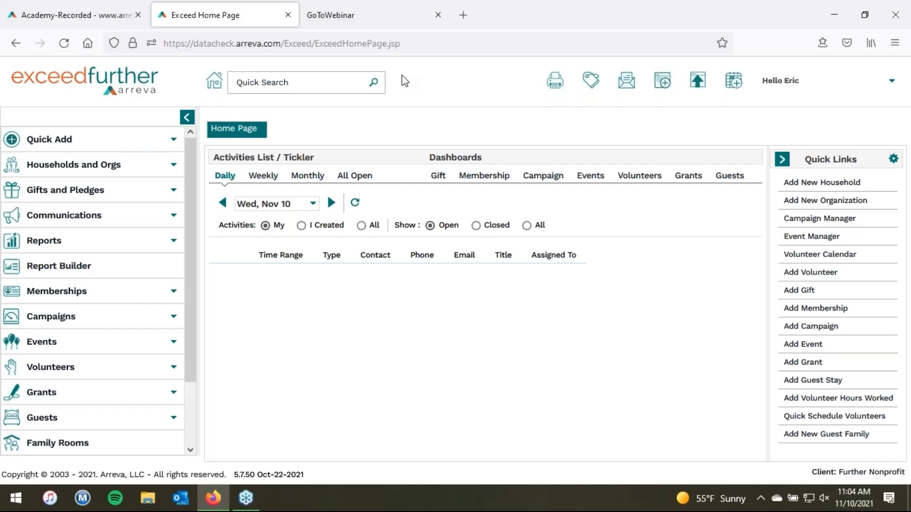
Step: Open the first household from All Households and Orgs and view its five member names
{"action": "left_click", "coordinate": [236, 85]}
{"action": "left_click", "coordinate": [87, 168]}
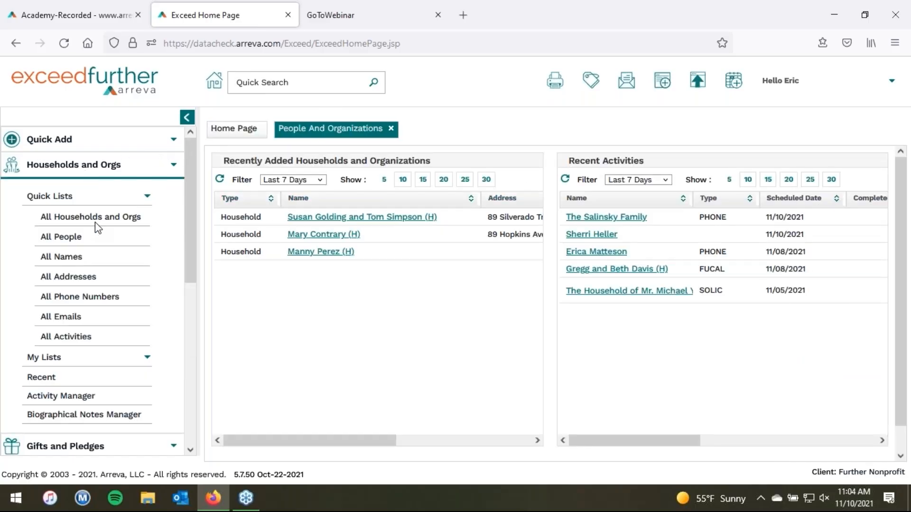
{"action": "left_click", "coordinate": [95, 221]}
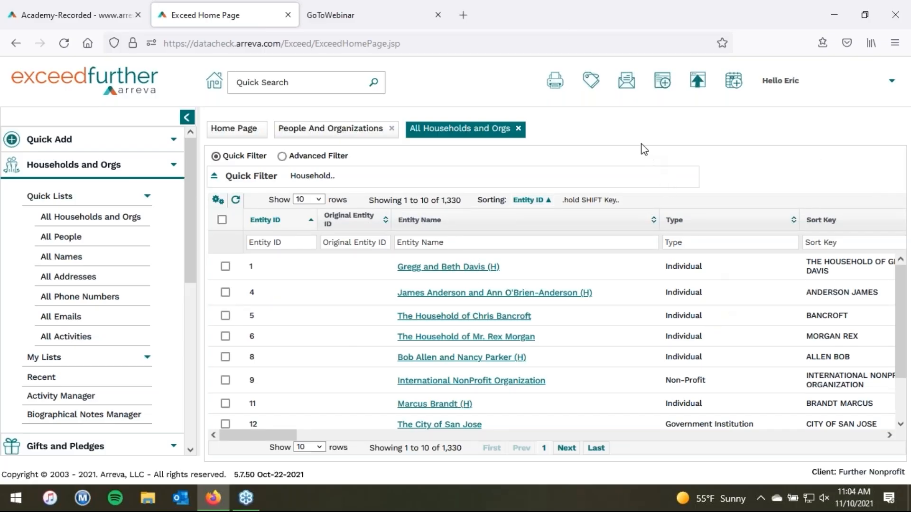
{"action": "left_click", "coordinate": [444, 268]}
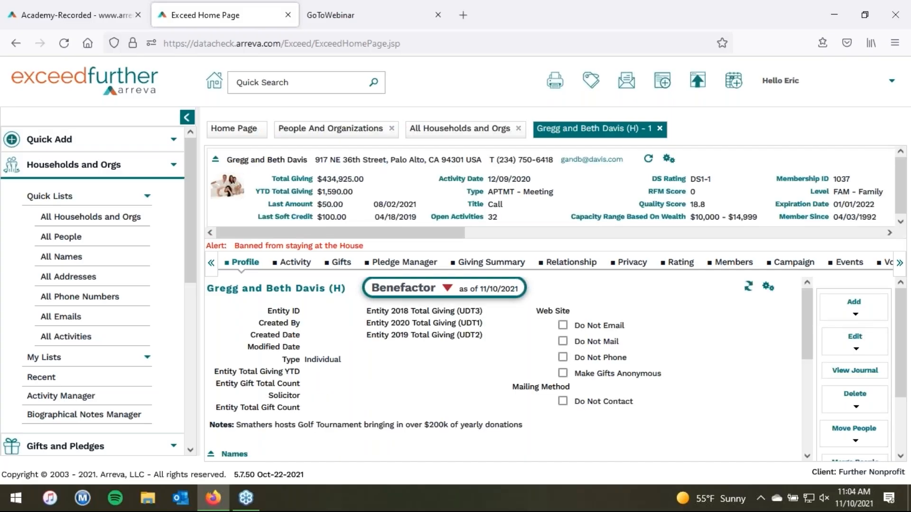
{"action": "left_click", "coordinate": [855, 314]}
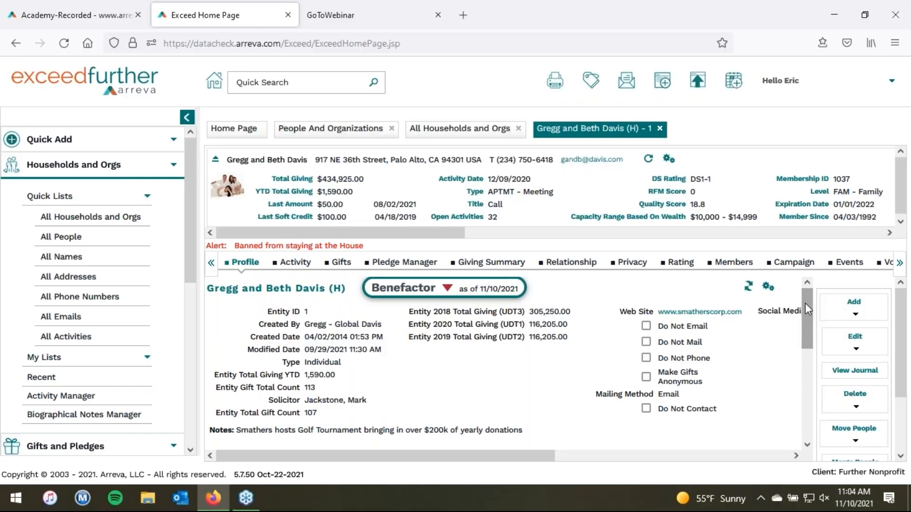
{"action": "left_click_drag", "start_coordinate": [805, 304], "coordinate": [812, 395]}
{"action": "left_click", "coordinate": [255, 395]}
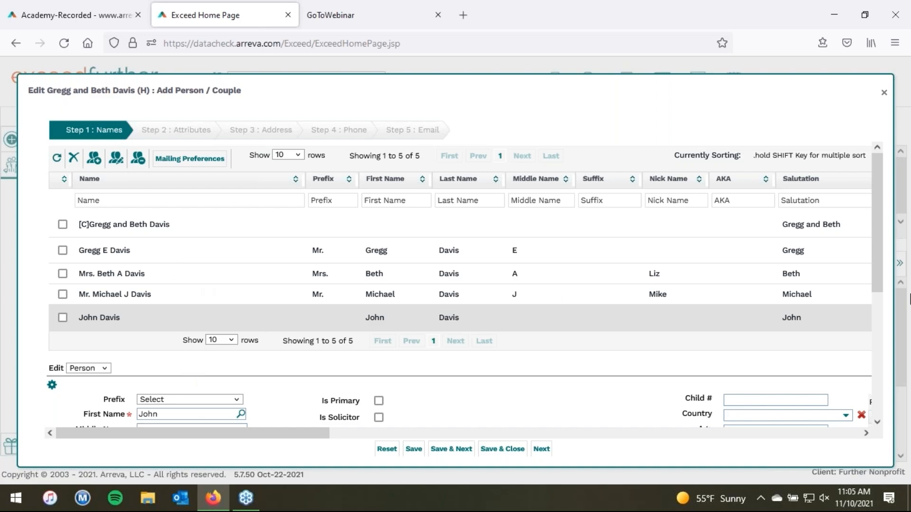
{"action": "left_click_drag", "start_coordinate": [879, 257], "coordinate": [889, 228]}
{"action": "left_click", "coordinate": [429, 133]}
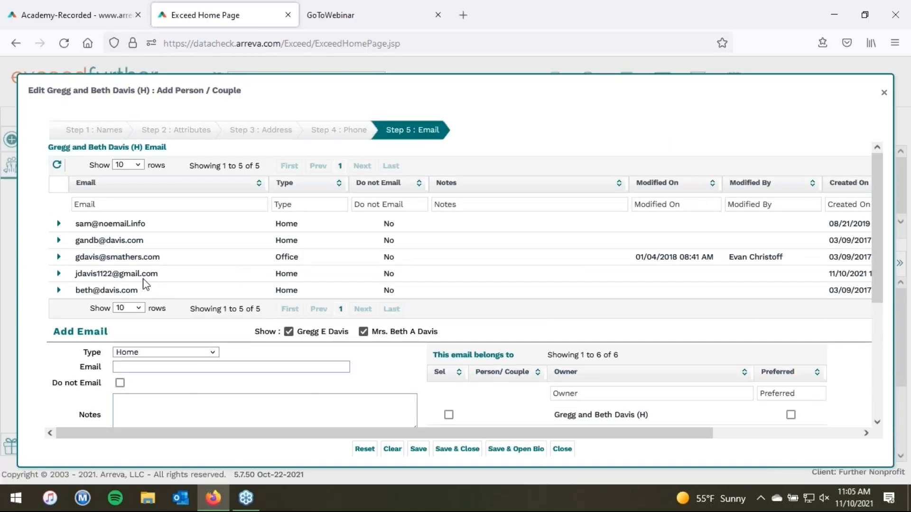
{"action": "left_click", "coordinate": [143, 278]}
{"action": "left_click_drag", "start_coordinate": [877, 259], "coordinate": [881, 319]}
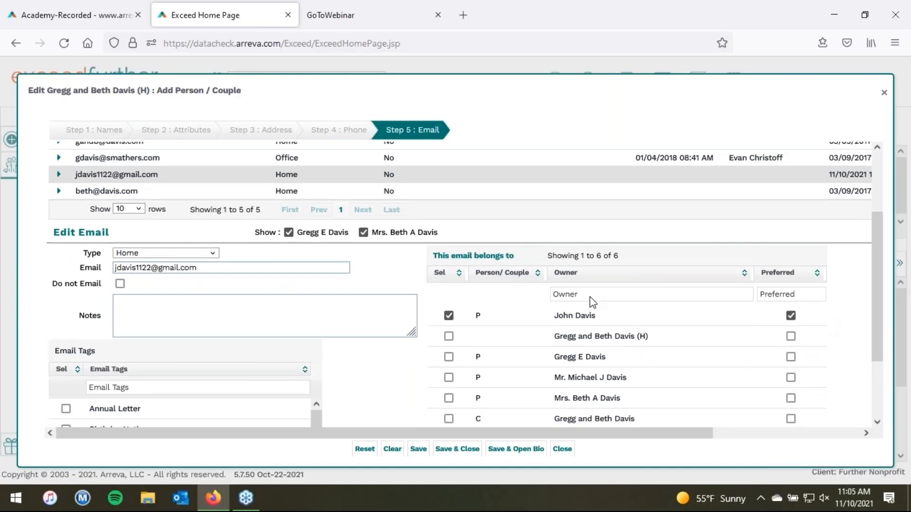
{"action": "left_click", "coordinate": [883, 93]}
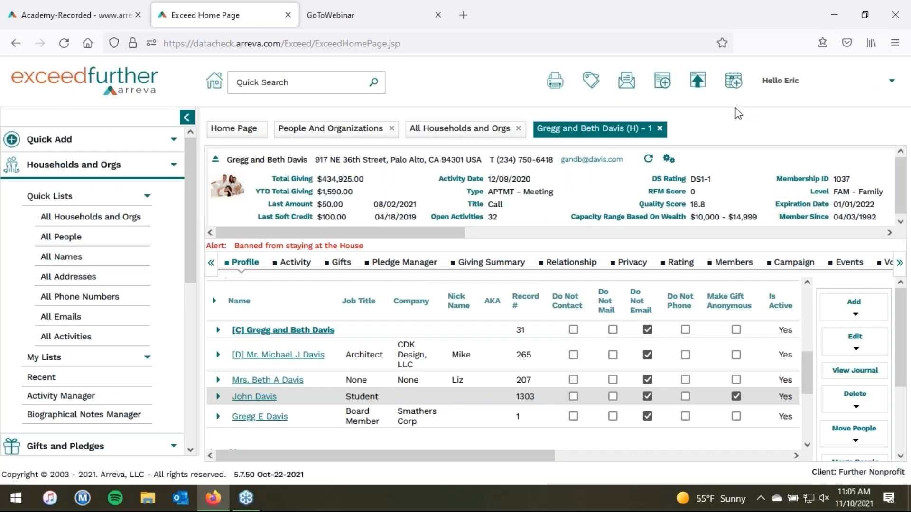
Step: Close the household, All Households and Orgs and People And Organizations tabs, then open the user menu
{"action": "left_click", "coordinate": [659, 128]}
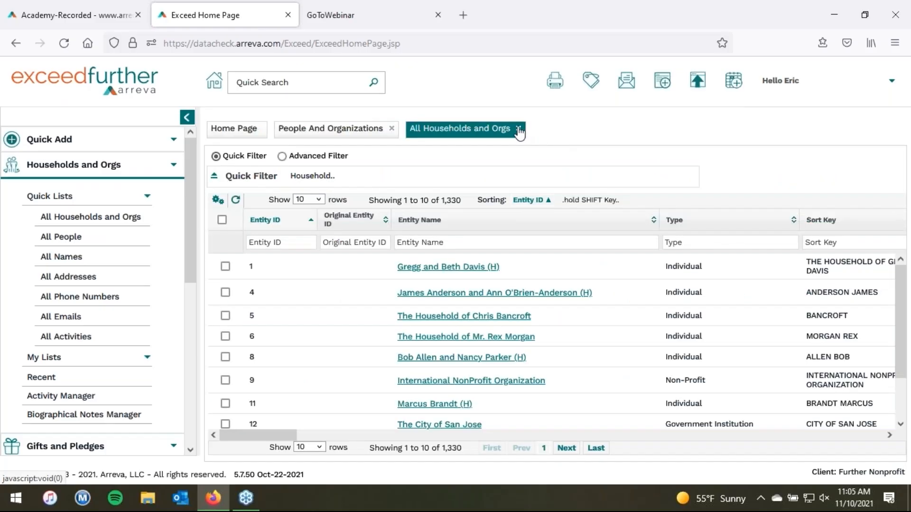
{"action": "left_click", "coordinate": [519, 128]}
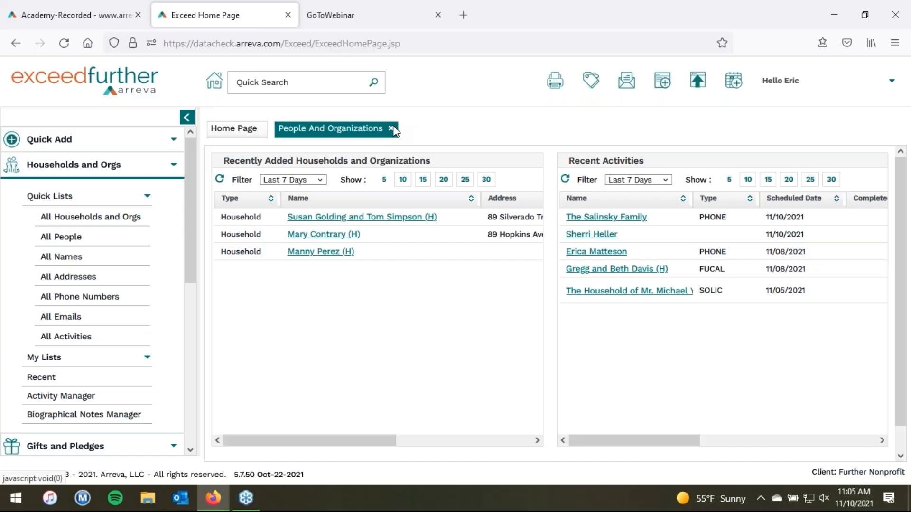
{"action": "left_click", "coordinate": [390, 128]}
{"action": "left_click", "coordinate": [126, 166]}
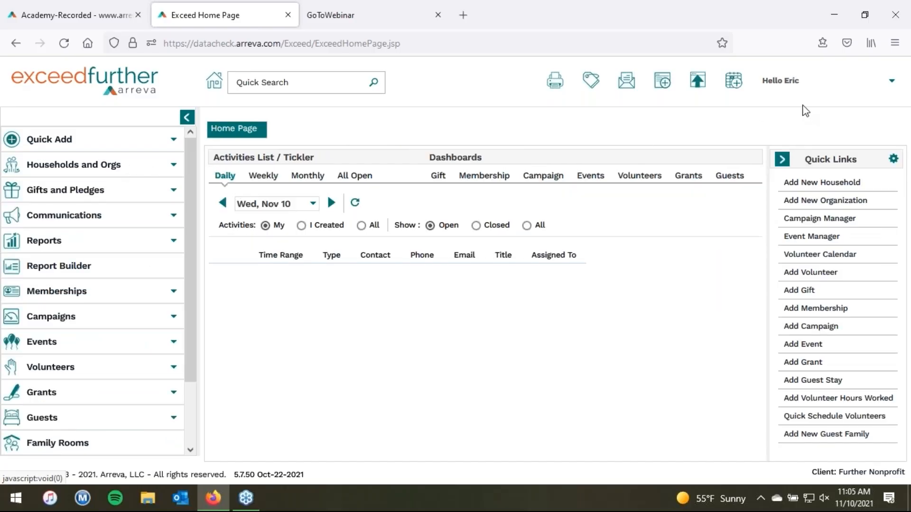
{"action": "left_click", "coordinate": [805, 89]}
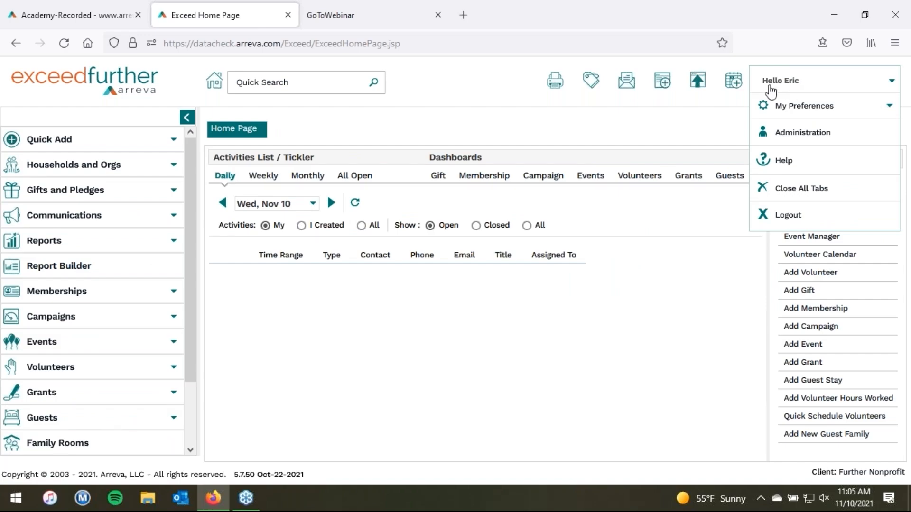
Step: Go to Administration > User Management > User to bring up the Add User form
{"action": "left_click", "coordinate": [799, 136]}
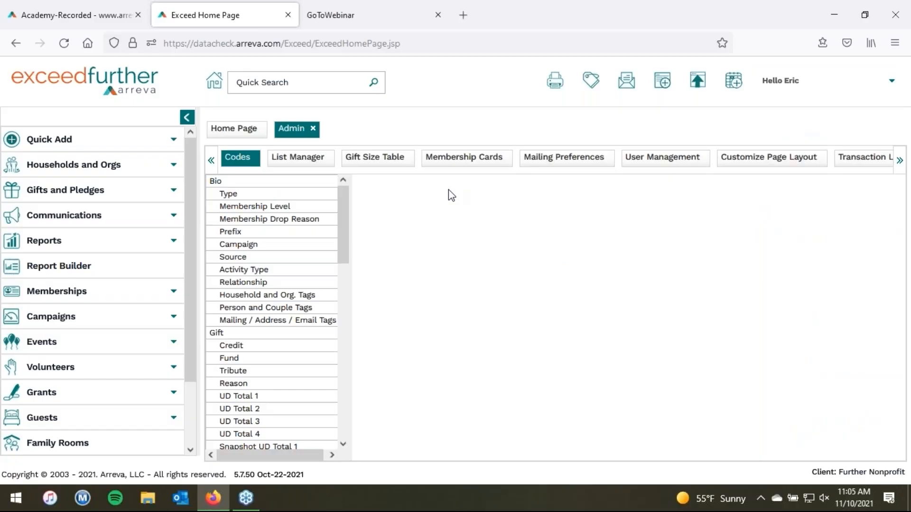
{"action": "left_click", "coordinate": [648, 166]}
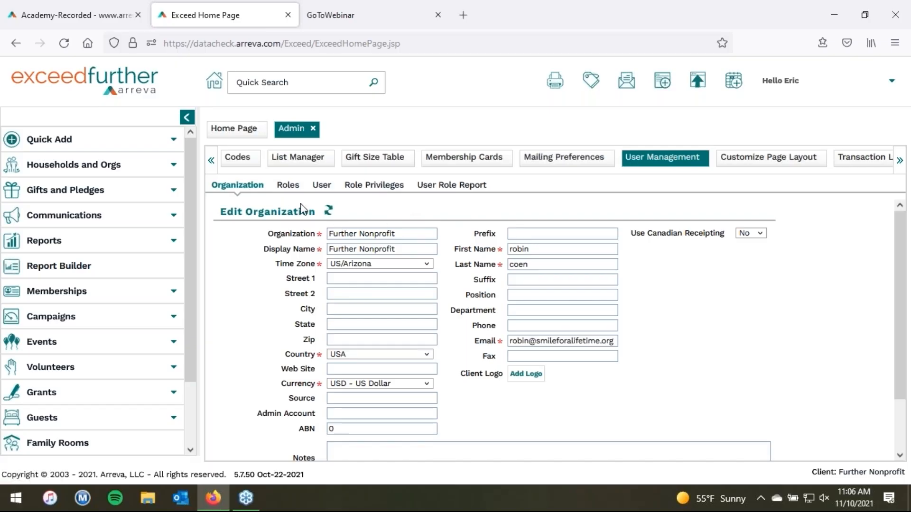
{"action": "left_click", "coordinate": [322, 186]}
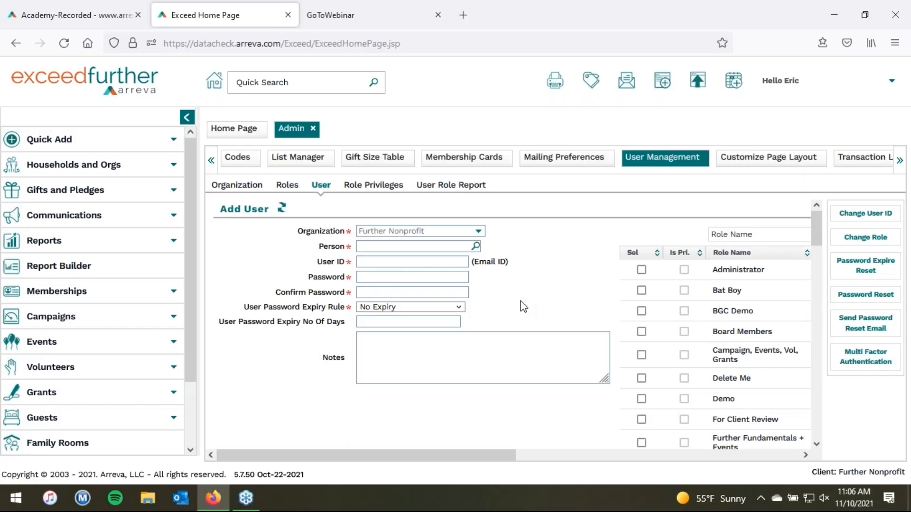
{"action": "left_click_drag", "start_coordinate": [821, 242], "coordinate": [831, 269]}
Step: Search the student by name and select them as Person, filling their email as User ID
{"action": "left_click", "coordinate": [424, 249]}
{"action": "left_click", "coordinate": [475, 247]}
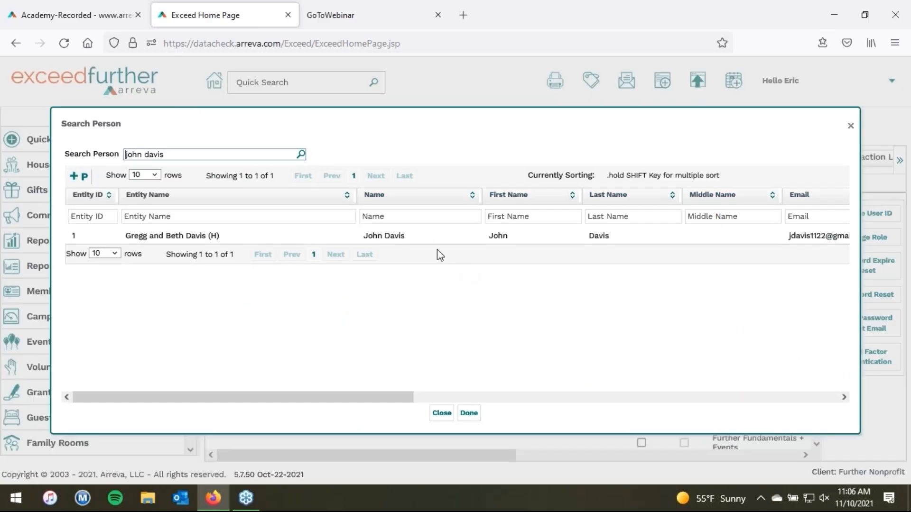
{"action": "left_click", "coordinate": [409, 243]}
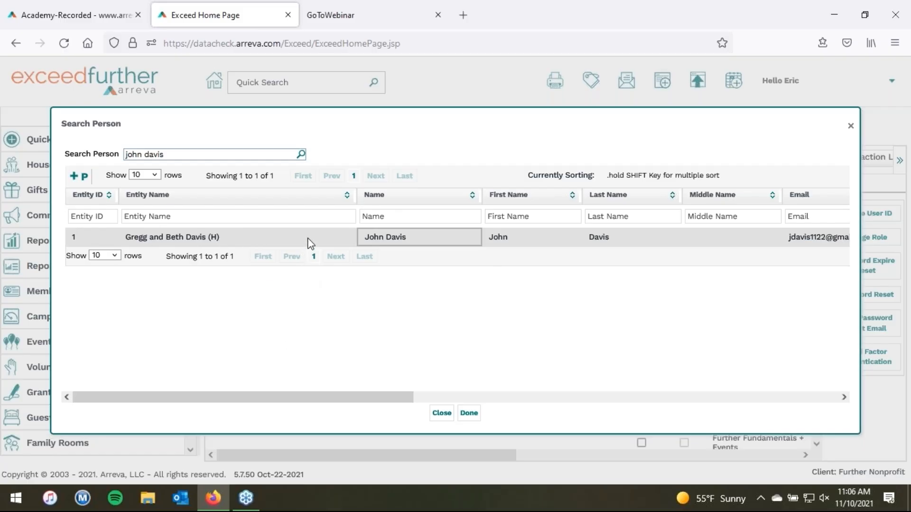
{"action": "left_click", "coordinate": [469, 414]}
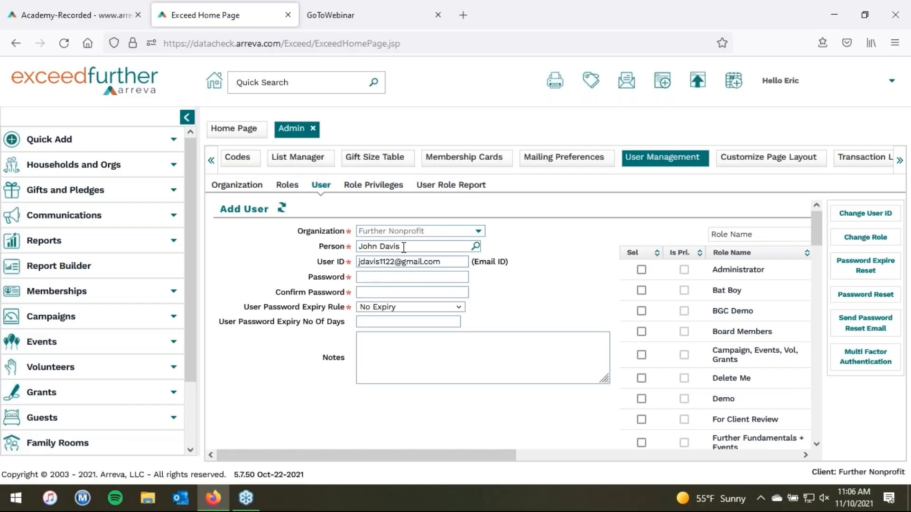
Step: Enter and confirm the new user's password, keep the No Expiry rule, and attempt to save
{"action": "left_click", "coordinate": [399, 279]}
{"action": "type", "text": "123456"}
{"action": "key", "text": "Tab"}
{"action": "type", "text": "123456"}
{"action": "left_click", "coordinate": [437, 307]}
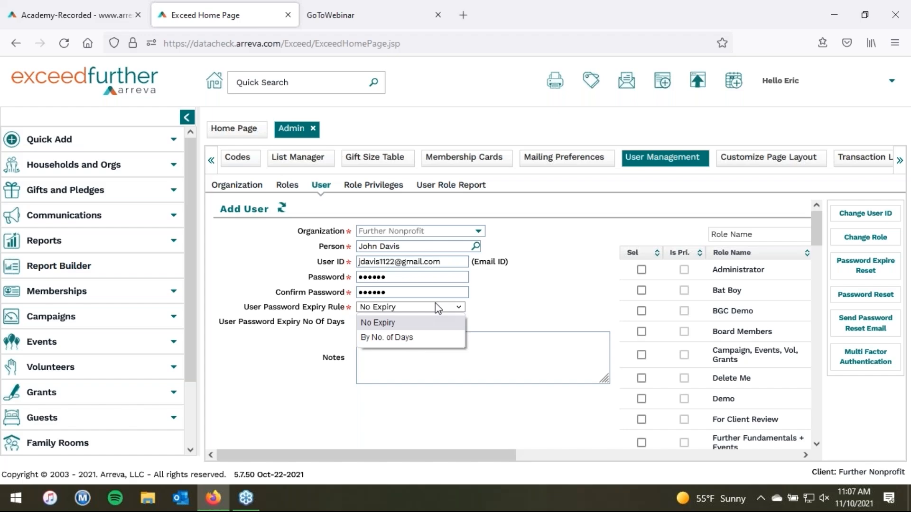
{"action": "left_click", "coordinate": [525, 296]}
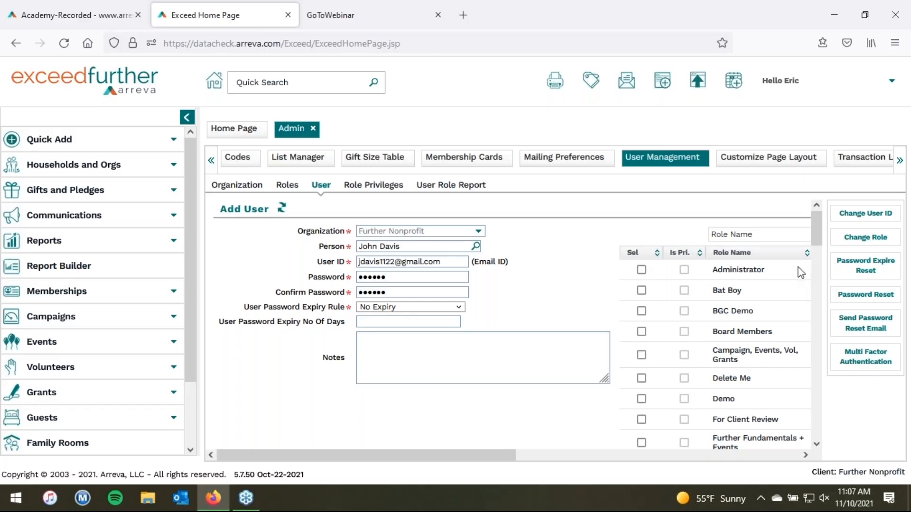
{"action": "left_click_drag", "start_coordinate": [813, 230], "coordinate": [819, 283]}
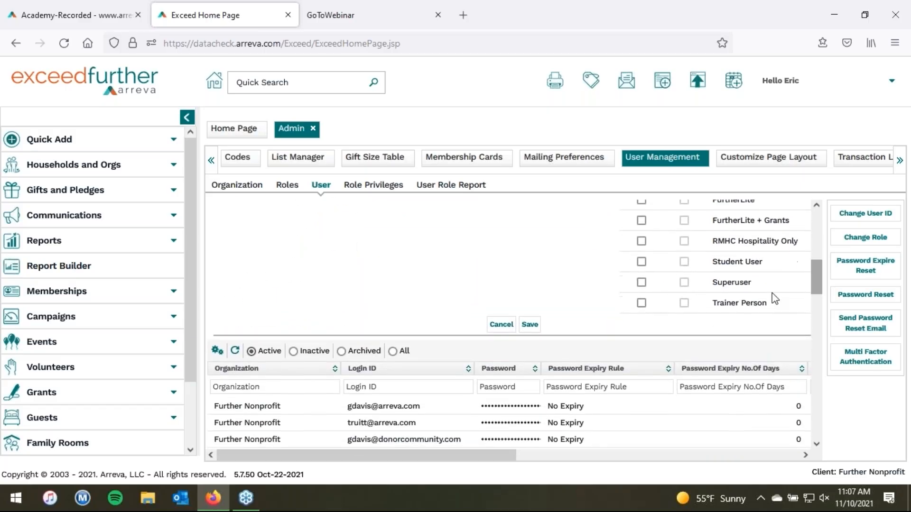
{"action": "left_click", "coordinate": [530, 326]}
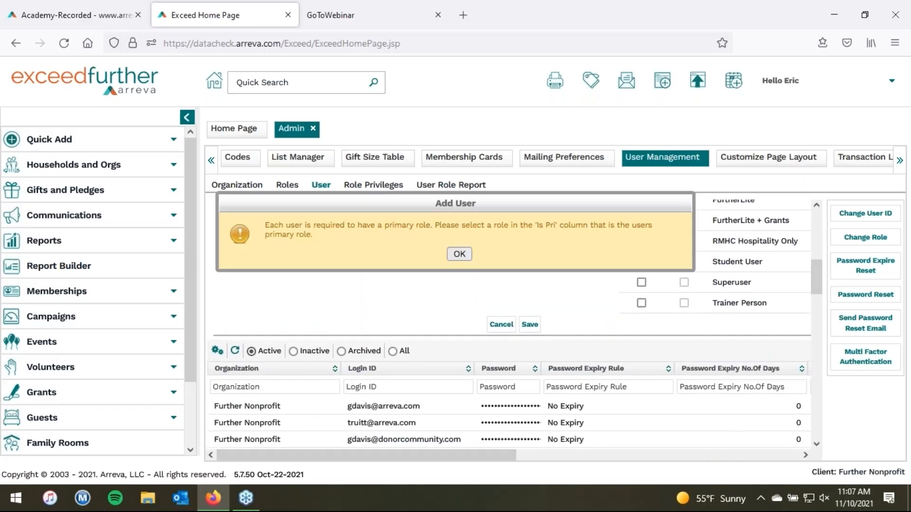
Step: Tick Board Members as the new user's selected and primary role, then save
{"action": "left_click", "coordinate": [458, 254]}
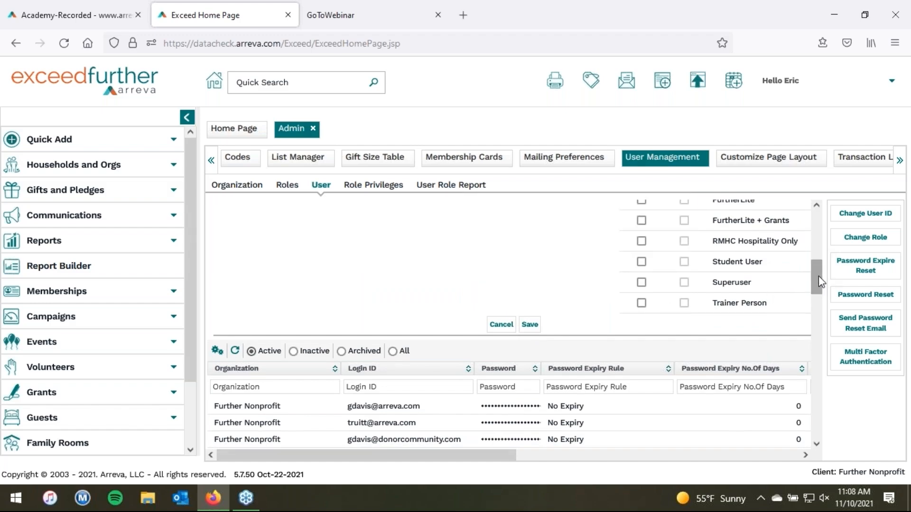
{"action": "scroll", "coordinate": [819, 280], "scroll_direction": "up", "scroll_amount": 6}
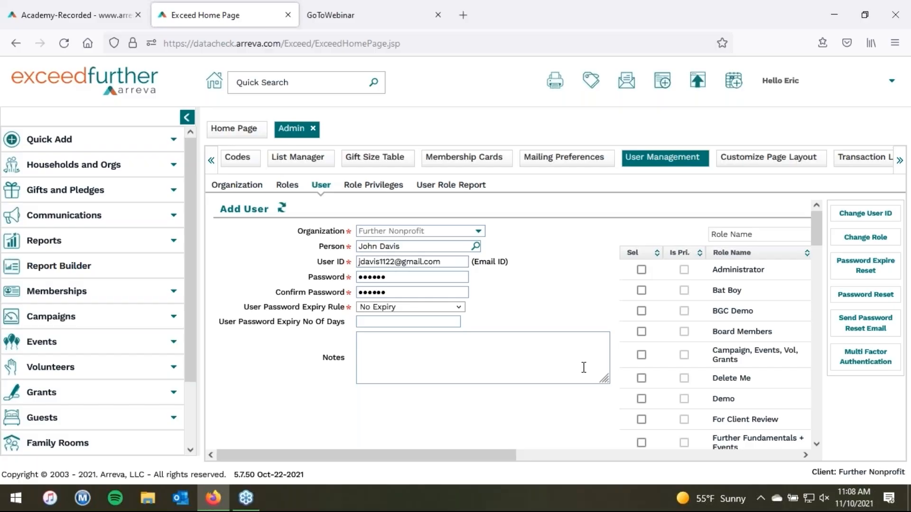
{"action": "left_click", "coordinate": [641, 332]}
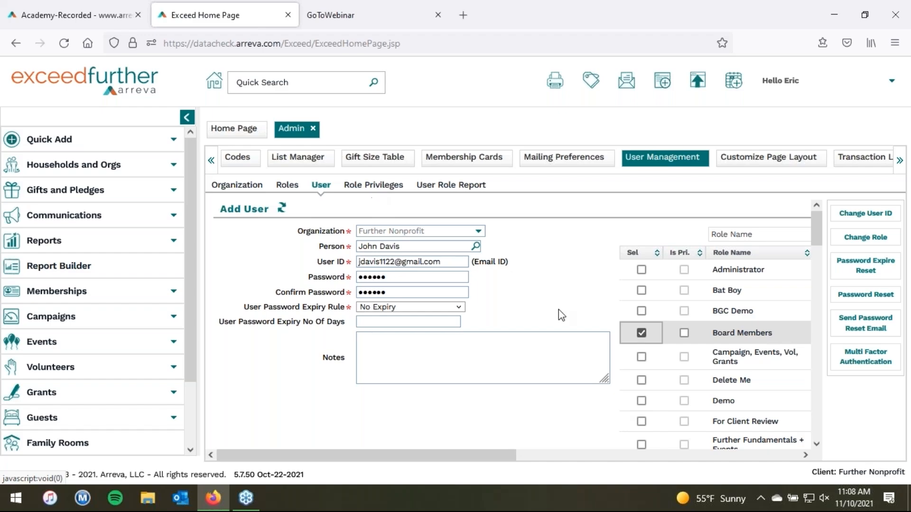
{"action": "left_click", "coordinate": [683, 333]}
{"action": "scroll", "coordinate": [824, 242], "scroll_direction": "down", "scroll_amount": 1}
{"action": "scroll", "coordinate": [826, 251], "scroll_direction": "down", "scroll_amount": 6}
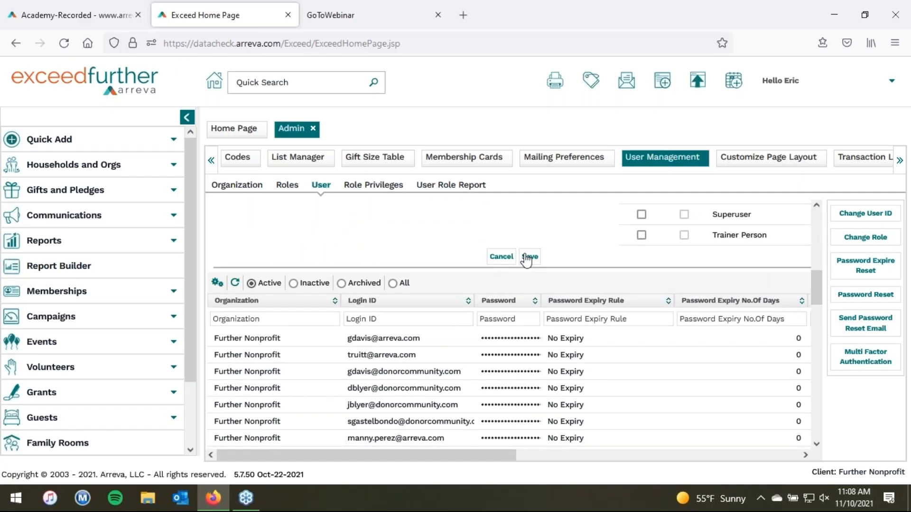
{"action": "left_click", "coordinate": [529, 257]}
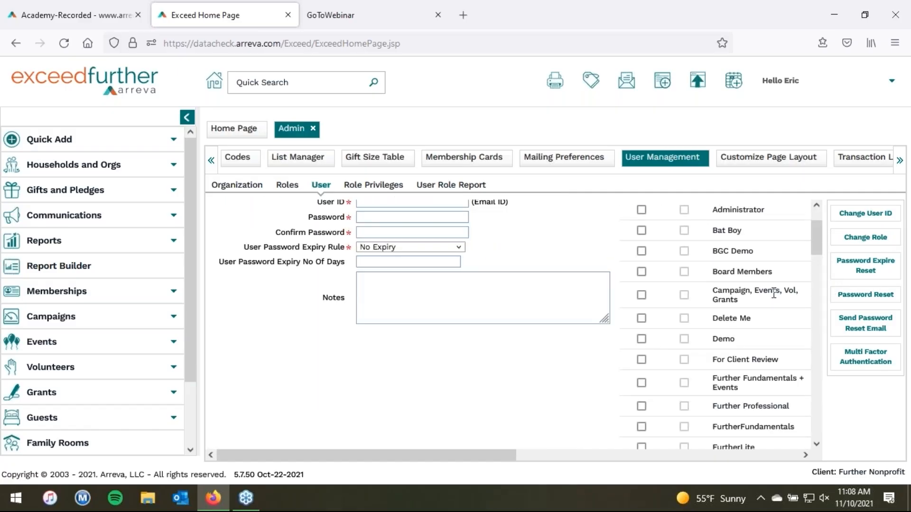
Step: Sort the user list by Login ID and select the newly saved student account
{"action": "scroll", "coordinate": [825, 274], "scroll_direction": "down", "scroll_amount": 7}
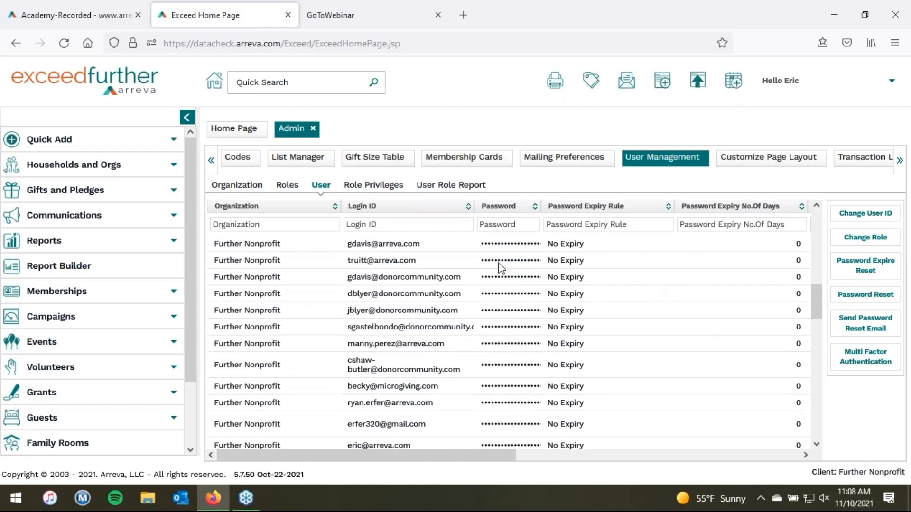
{"action": "left_click", "coordinate": [372, 206]}
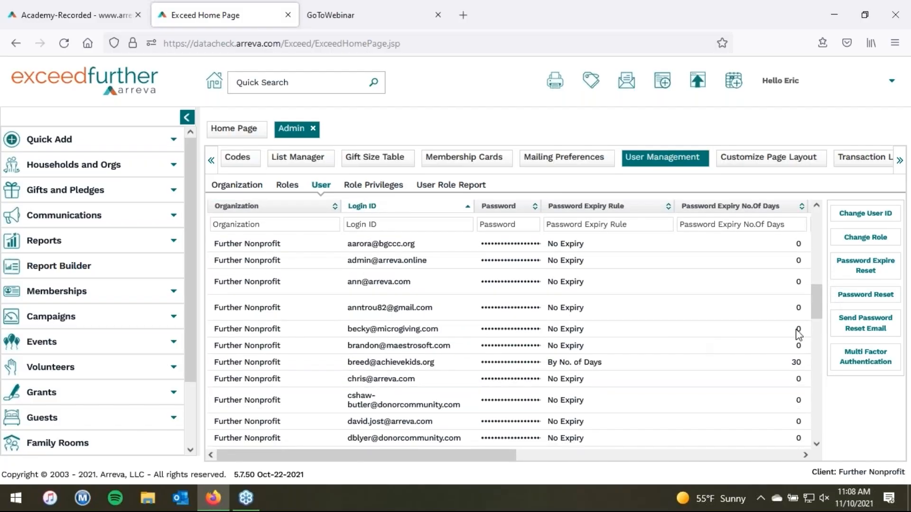
{"action": "left_click_drag", "start_coordinate": [816, 312], "coordinate": [824, 366]}
{"action": "left_click", "coordinate": [397, 352]}
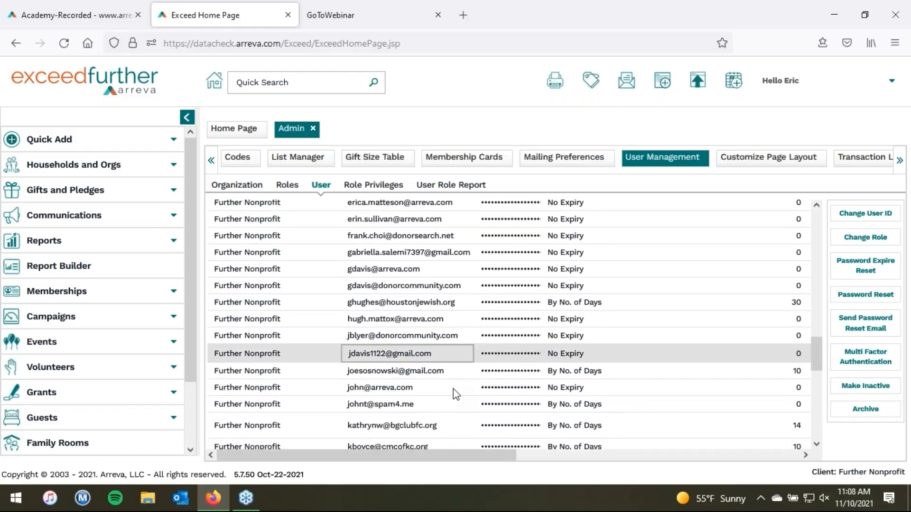
{"action": "left_click_drag", "start_coordinate": [815, 353], "coordinate": [815, 230]}
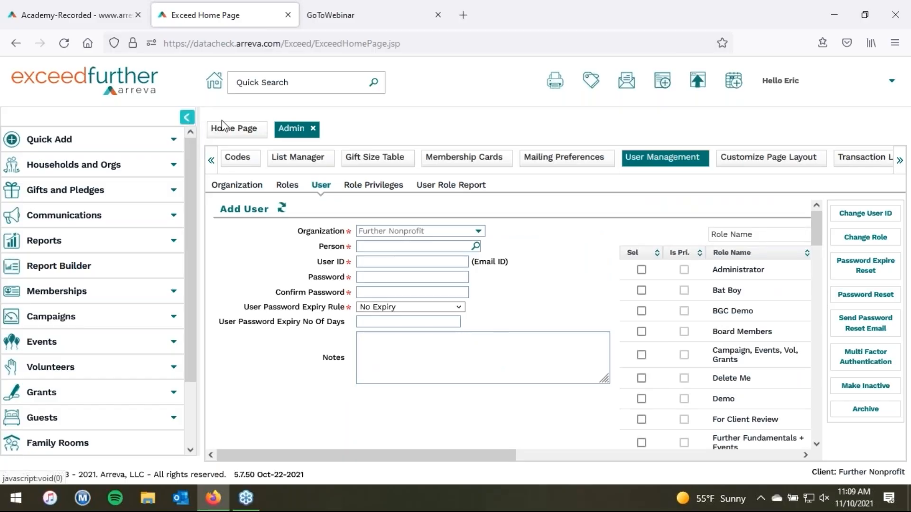
Step: Close Admin, quick-search 'smith', open a Smith household and view its Gifts tab totalling 515.00
{"action": "left_click", "coordinate": [313, 130]}
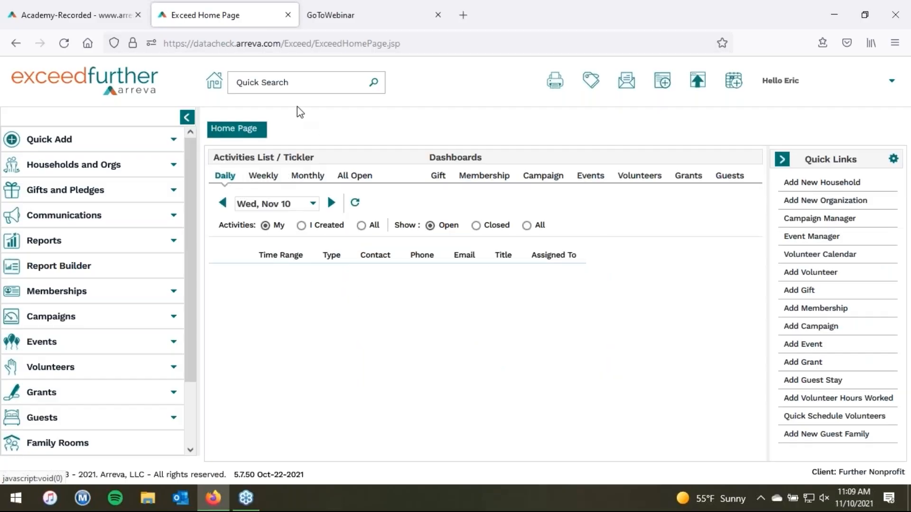
{"action": "left_click", "coordinate": [284, 87]}
{"action": "type", "text": "smith"}
{"action": "key", "text": "Return"}
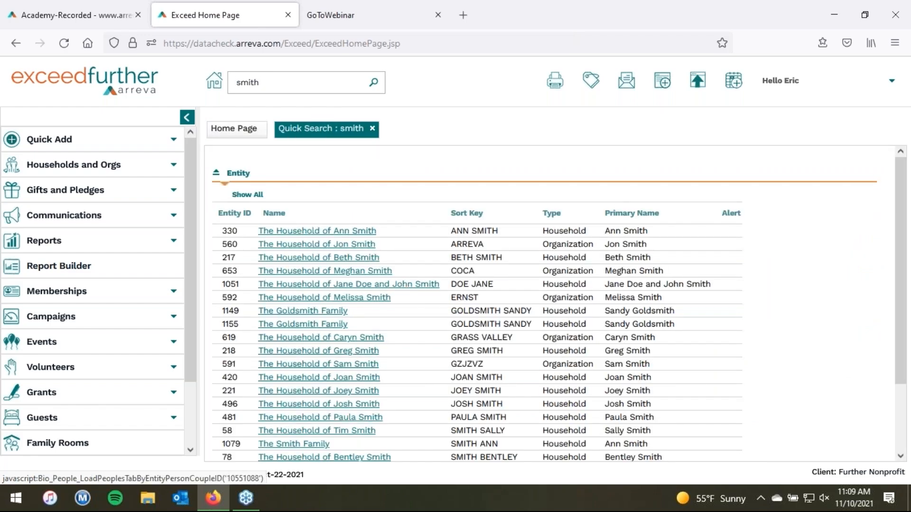
{"action": "left_click", "coordinate": [332, 377]}
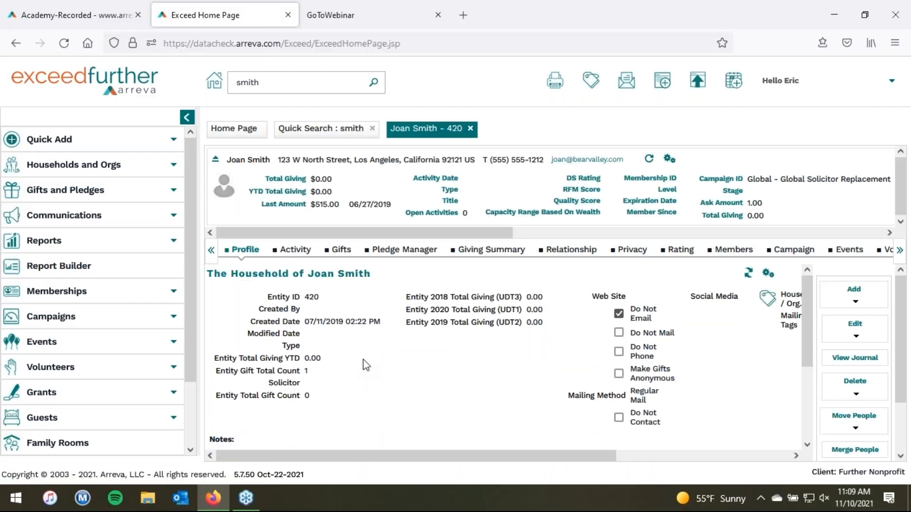
{"action": "left_click", "coordinate": [340, 251]}
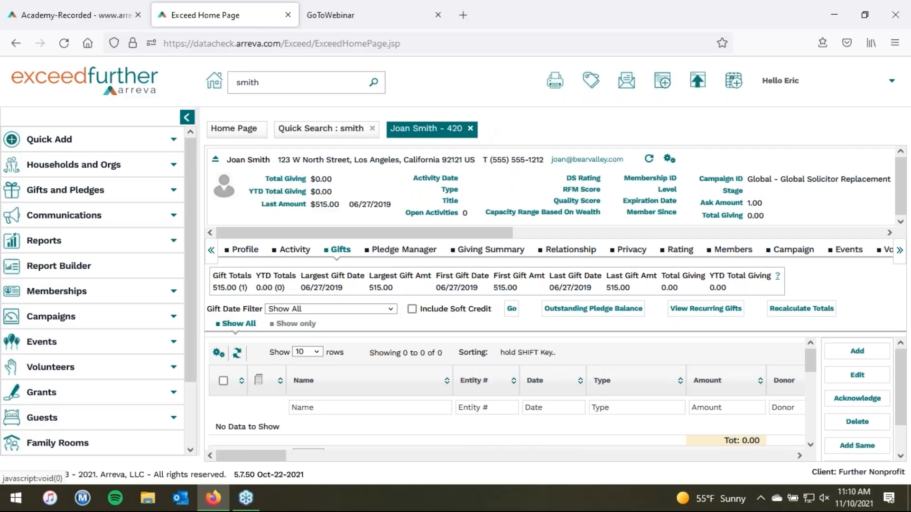
Step: Close the household record and search results tabs and hide the navigation panel
{"action": "left_click", "coordinate": [470, 128]}
{"action": "left_click", "coordinate": [372, 129]}
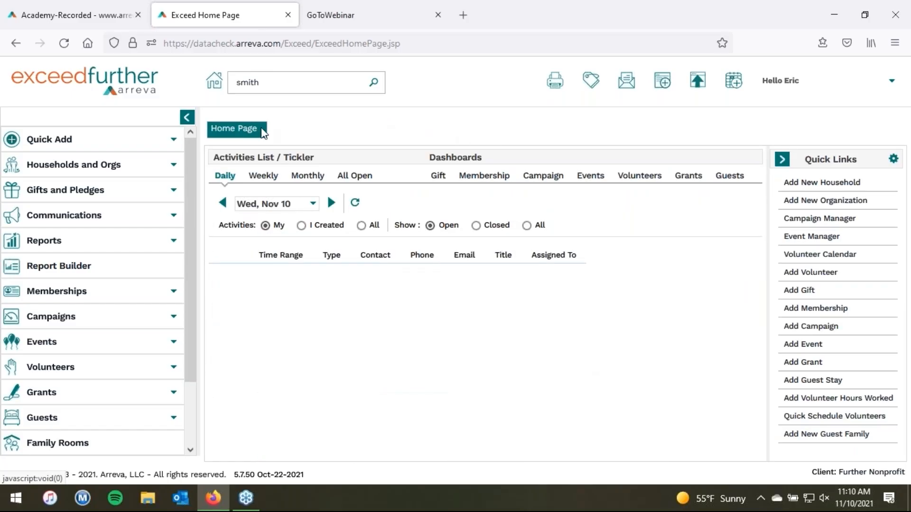
{"action": "left_click", "coordinate": [188, 120]}
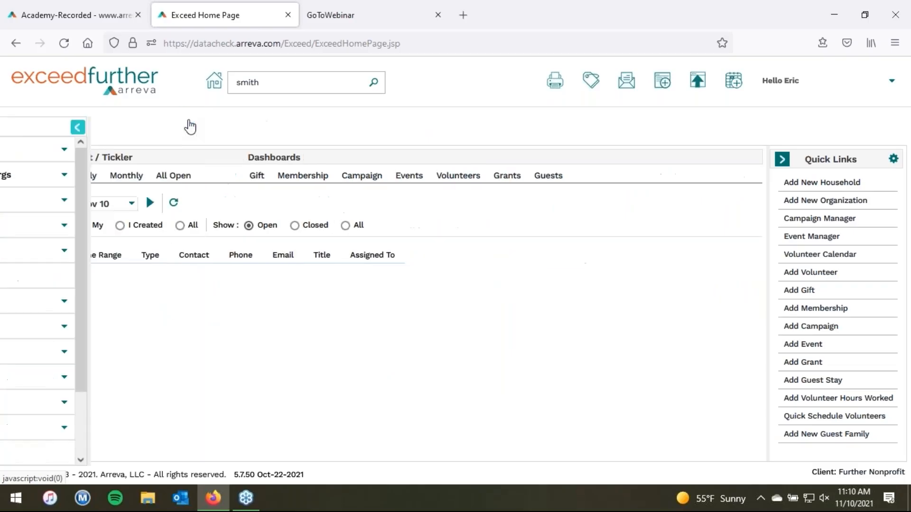
Step: Open Administration's Donor Levels table, showing Friend through Philanthropist ranges
{"action": "left_click", "coordinate": [795, 90]}
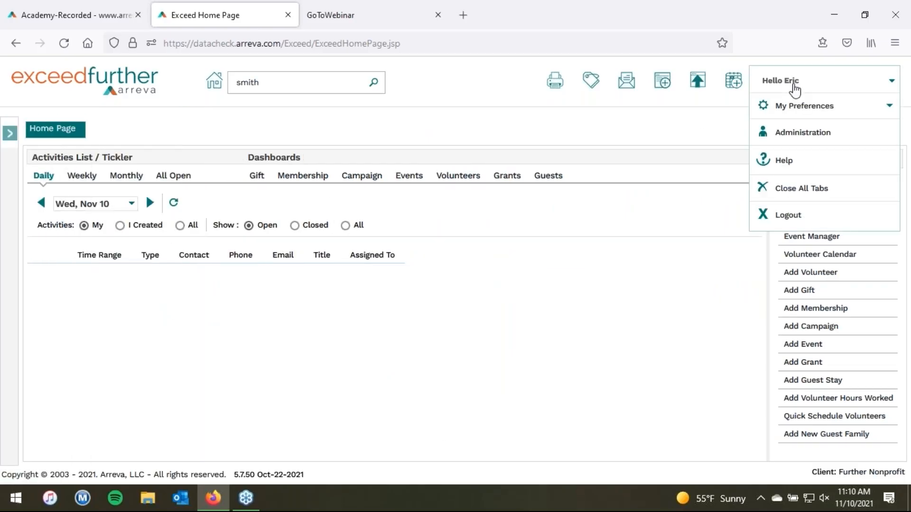
{"action": "left_click", "coordinate": [790, 134]}
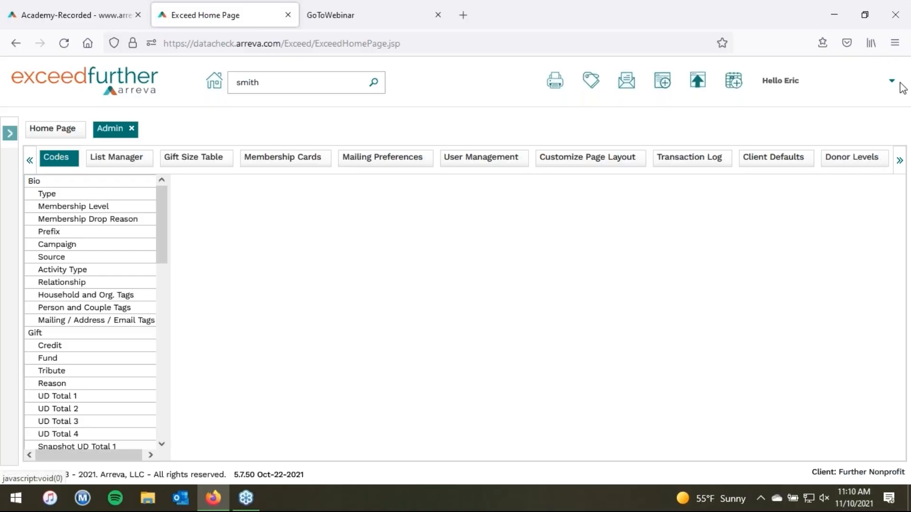
{"action": "left_click", "coordinate": [901, 23]}
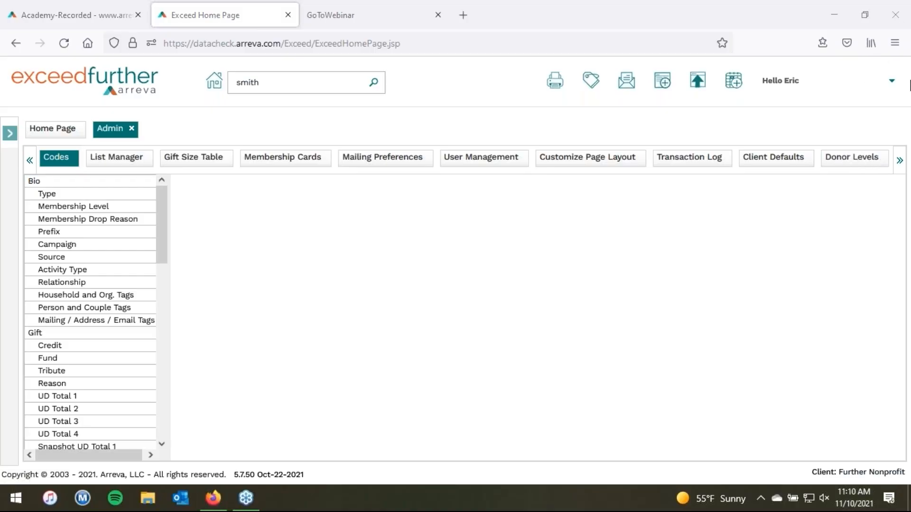
{"action": "left_click", "coordinate": [899, 161]}
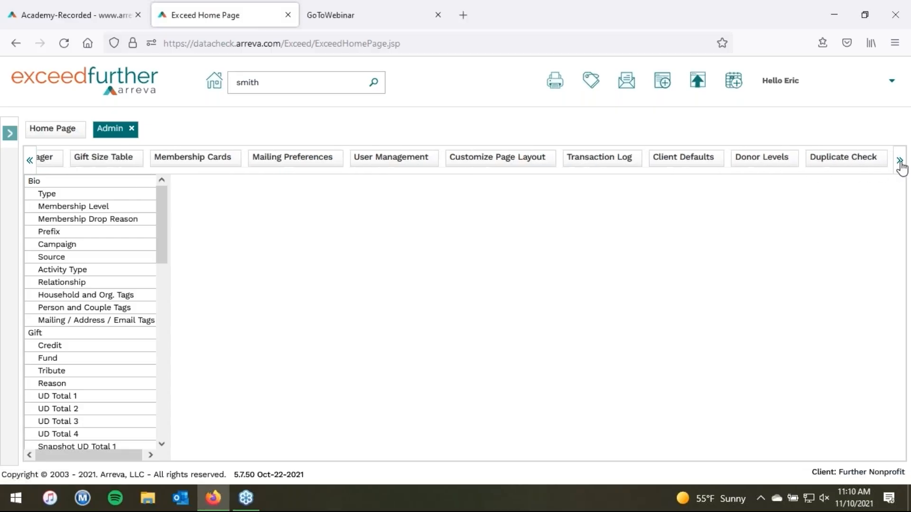
{"action": "left_click", "coordinate": [679, 161]}
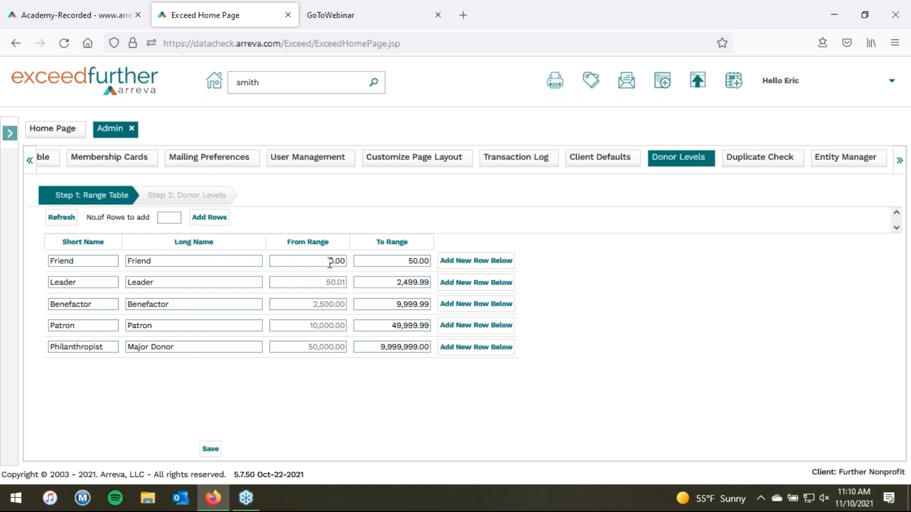
Step: Set the Friend level range to 50.00–249.99, then go to Step 2: Donor Levels
{"action": "left_click_drag", "start_coordinate": [329, 262], "coordinate": [345, 263]}
{"action": "type", "text": "50.00"}
{"action": "key", "text": "Tab"}
{"action": "type", "text": "249.99"}
{"action": "key", "text": "Tab"}
{"action": "left_click", "coordinate": [199, 202]}
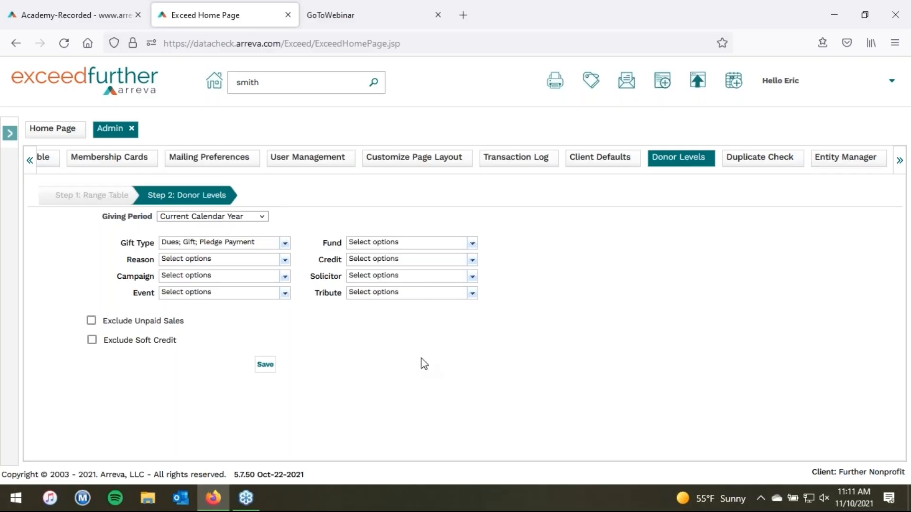
Step: Set the donor level Giving Period to Lifetime (All Gifts)
{"action": "left_click", "coordinate": [220, 219]}
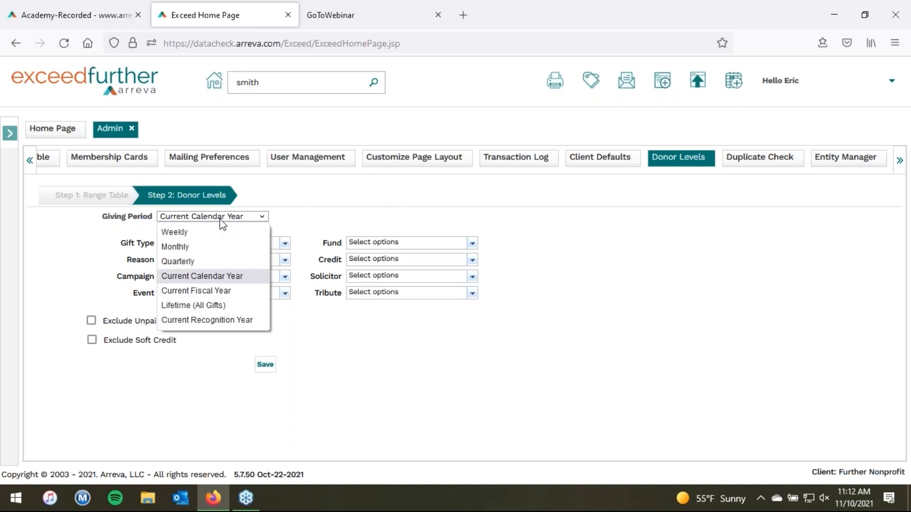
{"action": "left_click", "coordinate": [291, 217]}
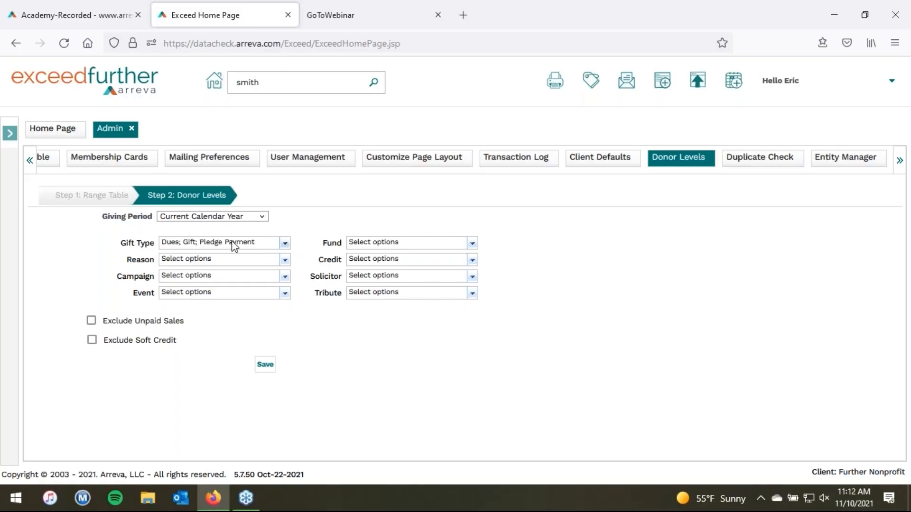
{"action": "left_click", "coordinate": [227, 219]}
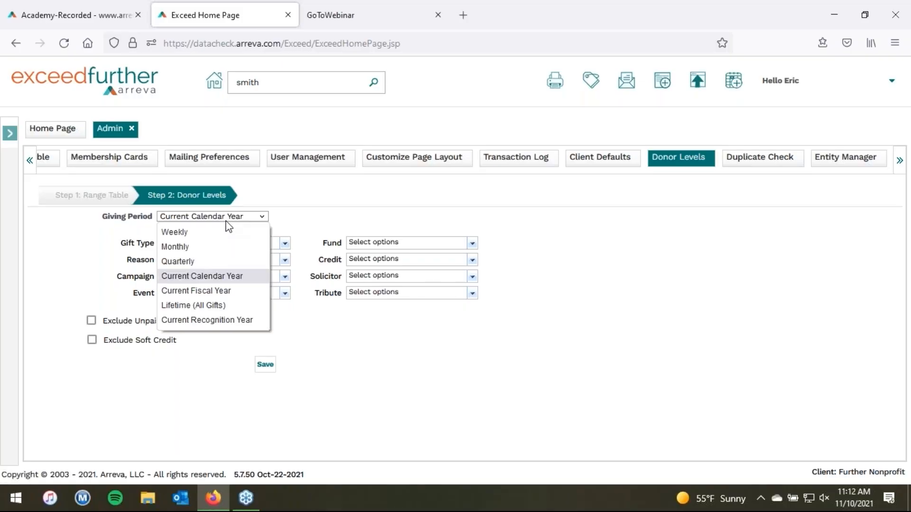
{"action": "left_click", "coordinate": [219, 307]}
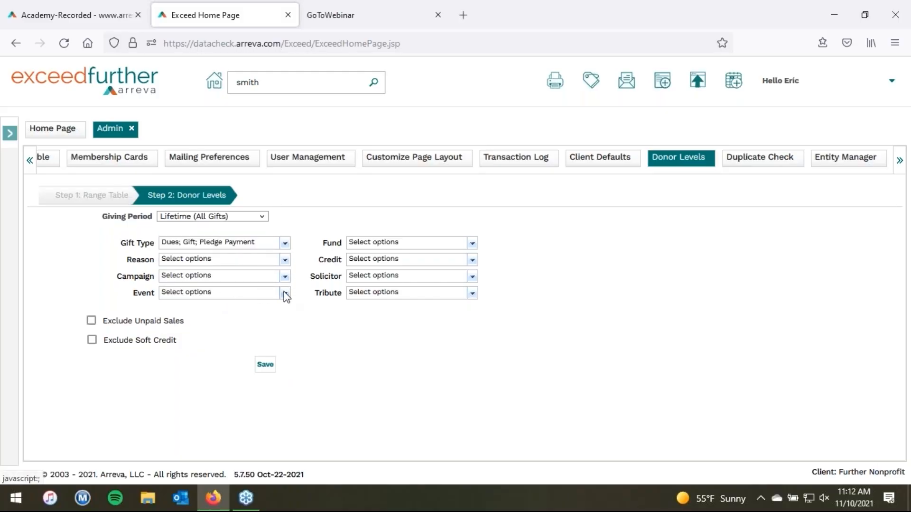
Step: Leave the funds unchanged, exclude unpaid sales, then save and confirm recalculating donor levels
{"action": "left_click", "coordinate": [472, 243]}
{"action": "scroll", "coordinate": [497, 324], "scroll_direction": "down", "scroll_amount": 3}
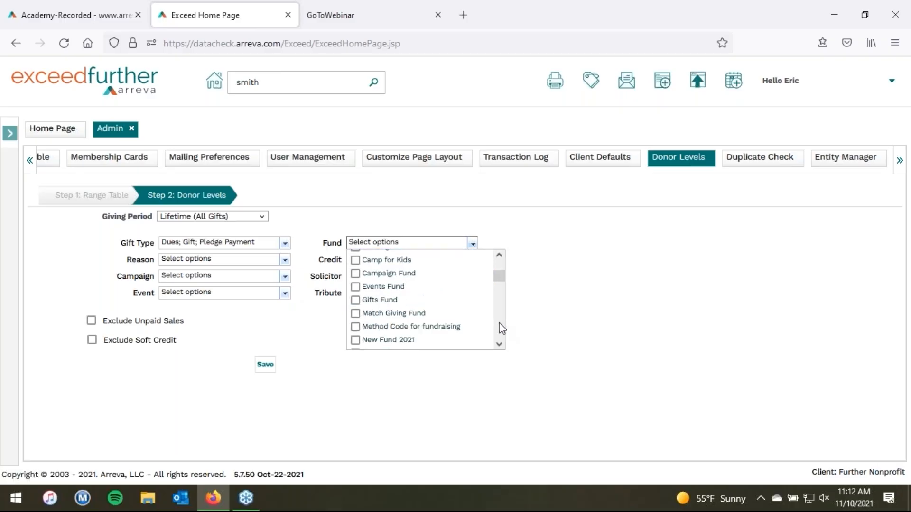
{"action": "left_click_drag", "start_coordinate": [501, 279], "coordinate": [504, 309]}
{"action": "left_click", "coordinate": [557, 266]}
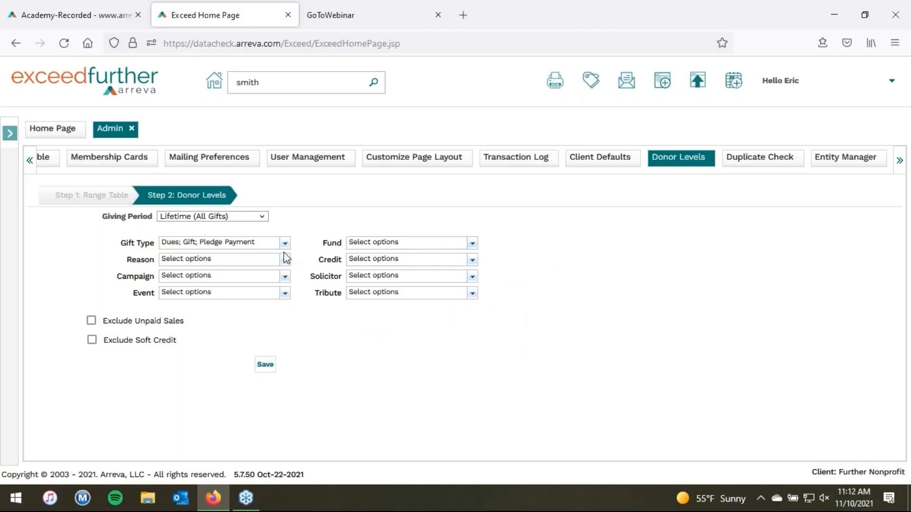
{"action": "left_click", "coordinate": [92, 322]}
{"action": "left_click", "coordinate": [265, 365]}
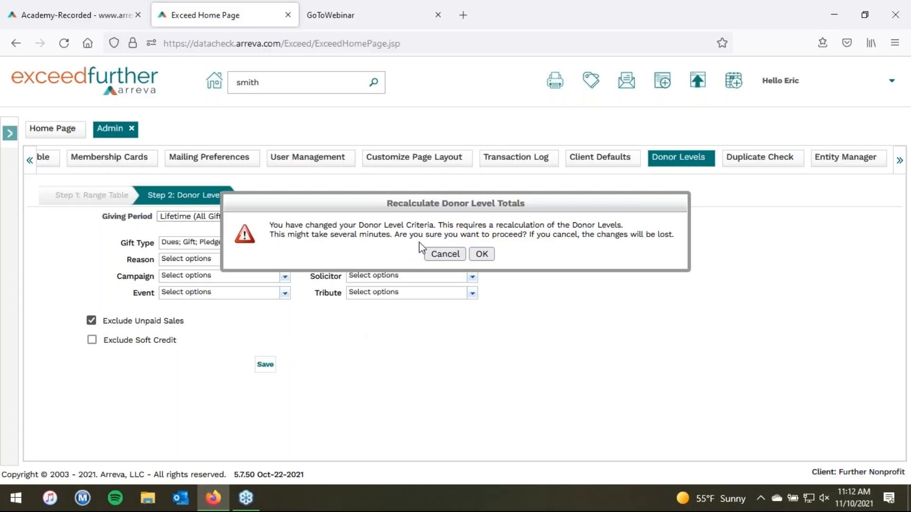
{"action": "left_click", "coordinate": [482, 255]}
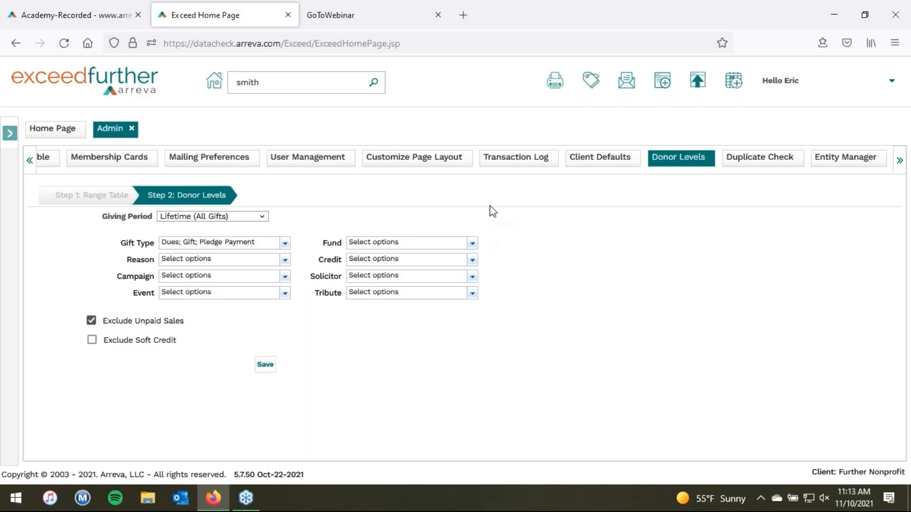
Step: Load the Role Privileges for the Board Members role under User Management
{"action": "left_click", "coordinate": [318, 160]}
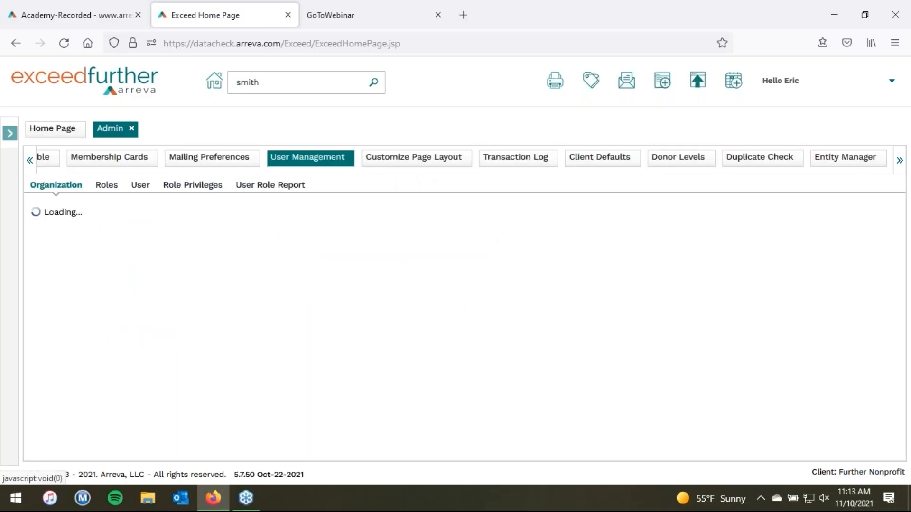
{"action": "left_click", "coordinate": [106, 186]}
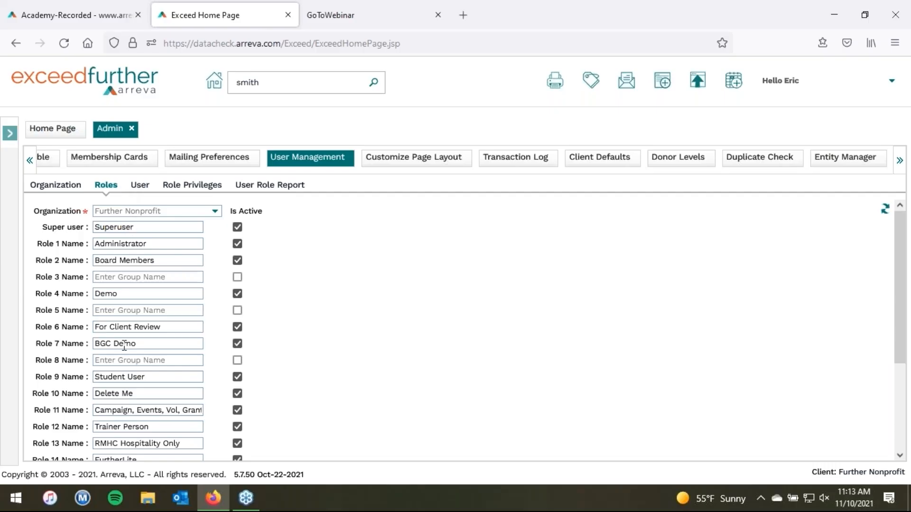
{"action": "left_click", "coordinate": [197, 187]}
{"action": "left_click", "coordinate": [182, 227]}
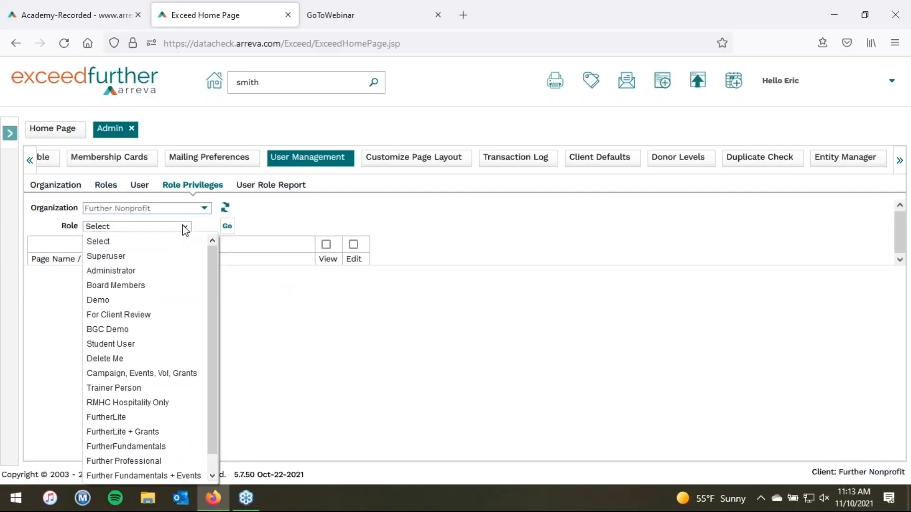
{"action": "left_click", "coordinate": [166, 286]}
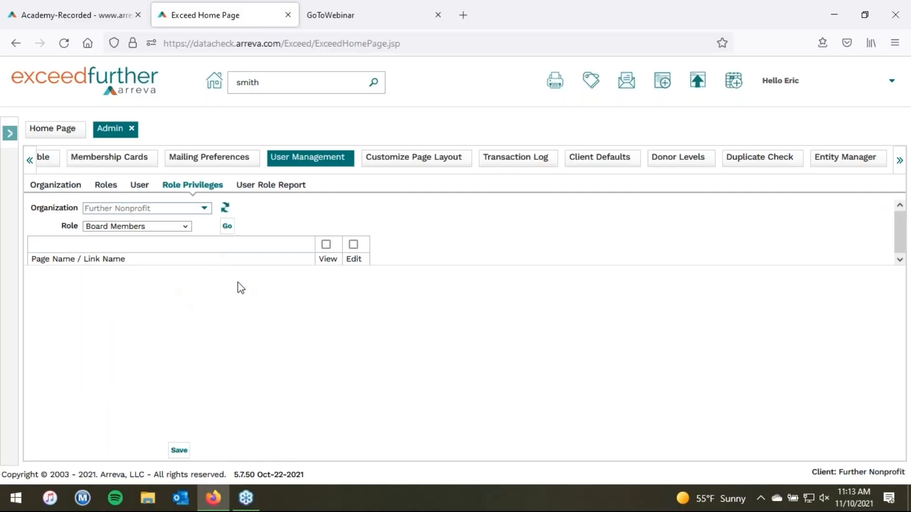
{"action": "left_click", "coordinate": [232, 234]}
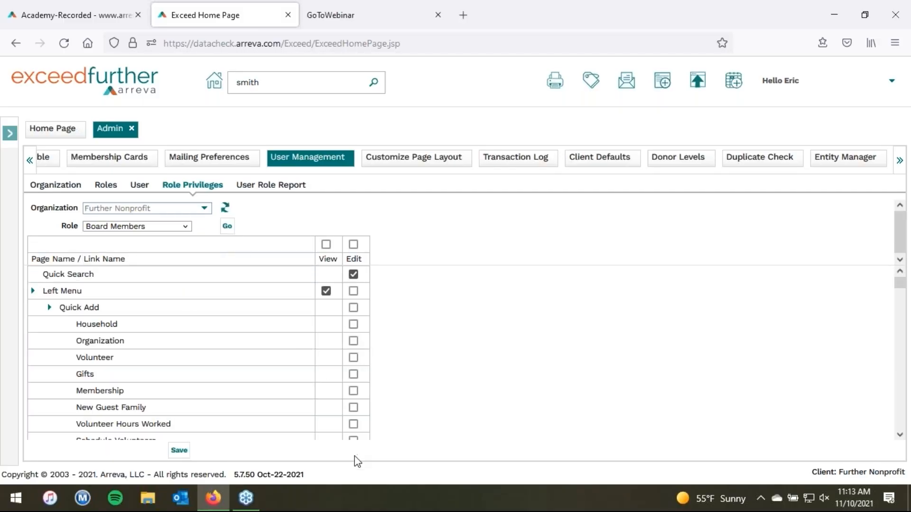
Step: Scroll through the Board Members privilege grid, then return to the user roles list
{"action": "left_click", "coordinate": [903, 215]}
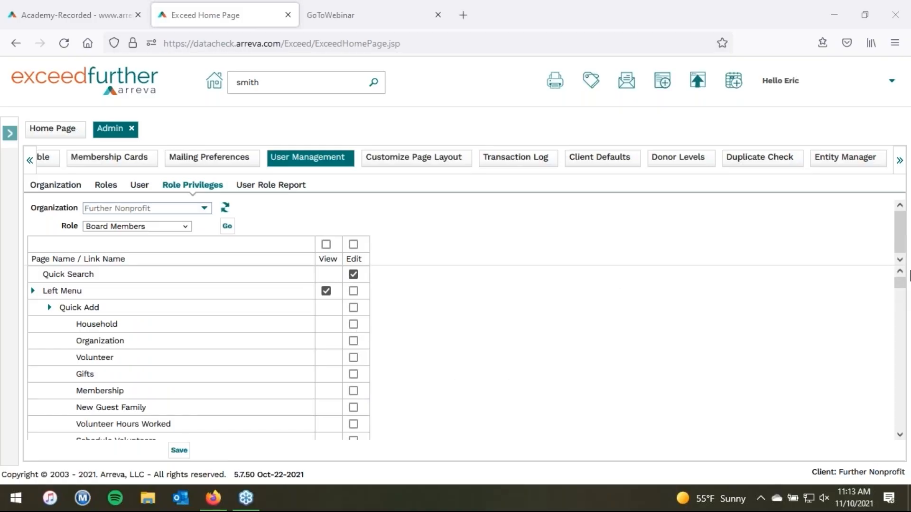
{"action": "left_click_drag", "start_coordinate": [900, 281], "coordinate": [904, 299]}
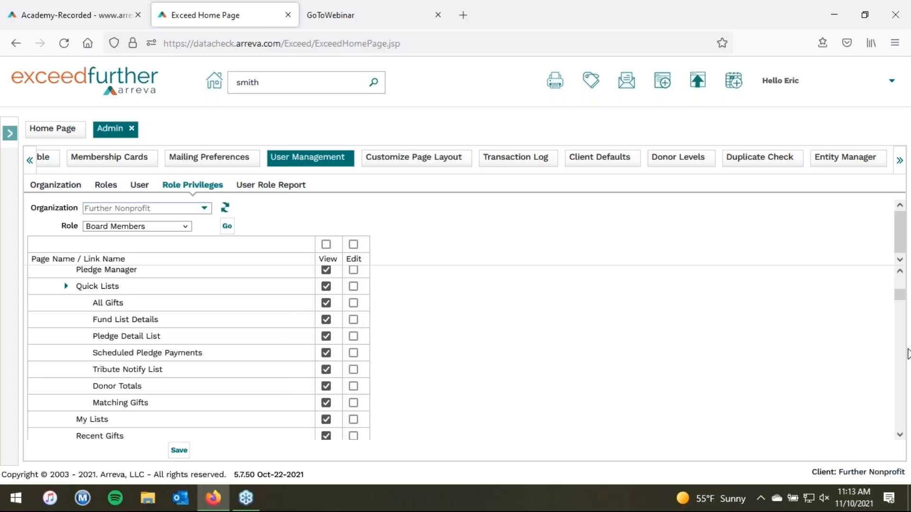
{"action": "scroll", "coordinate": [898, 367], "scroll_direction": "down", "scroll_amount": 3}
{"action": "scroll", "coordinate": [898, 368], "scroll_direction": "down", "scroll_amount": 15}
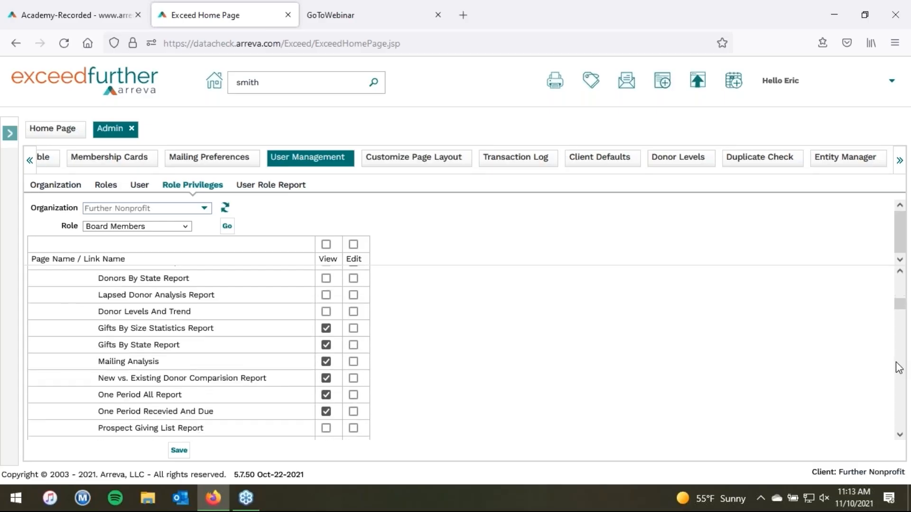
{"action": "scroll", "coordinate": [897, 367], "scroll_direction": "down", "scroll_amount": 10}
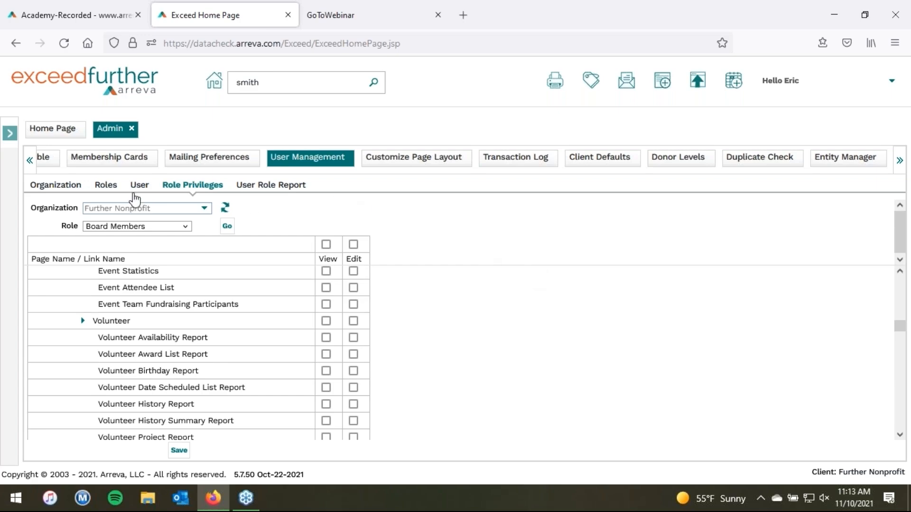
{"action": "left_click", "coordinate": [117, 189]}
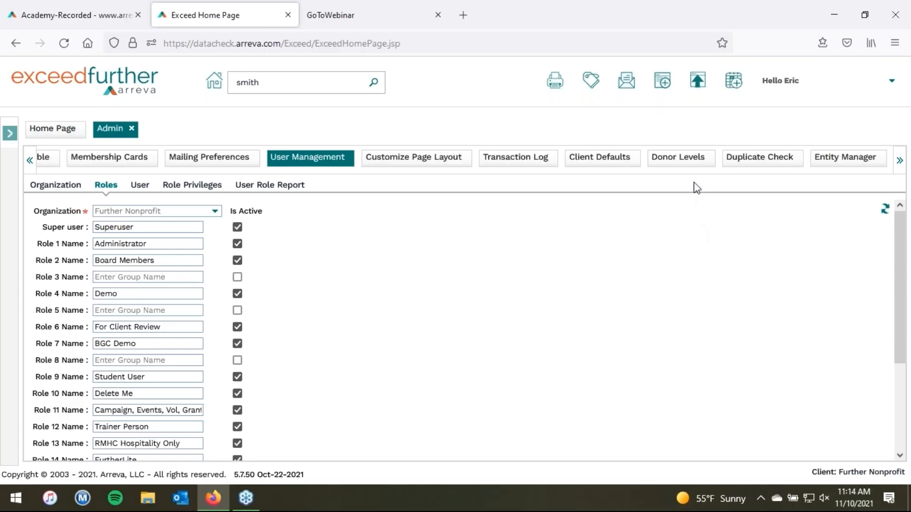
Step: Return to Donor Levels and acknowledge the Recalculated Successfully message
{"action": "left_click", "coordinate": [683, 161]}
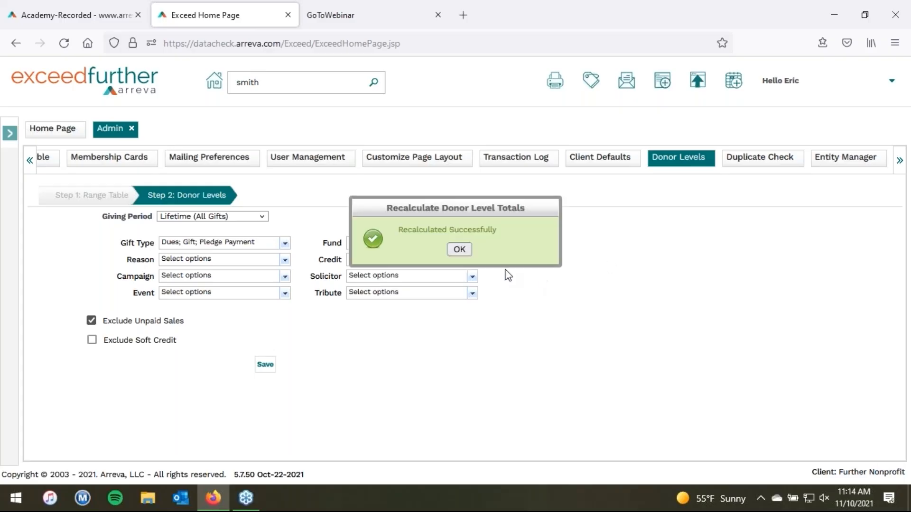
{"action": "left_click", "coordinate": [459, 249]}
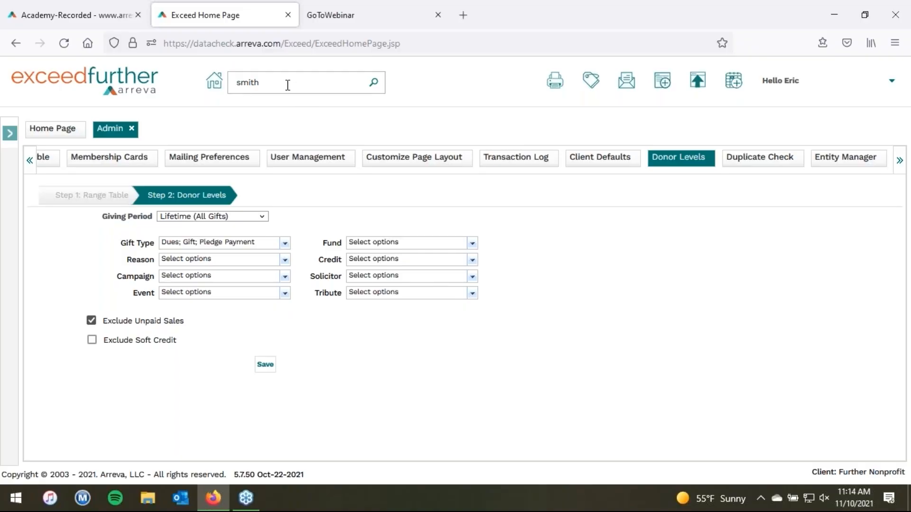
Step: Search for smith, open household 560, and review its gift history
{"action": "key", "text": "Return"}
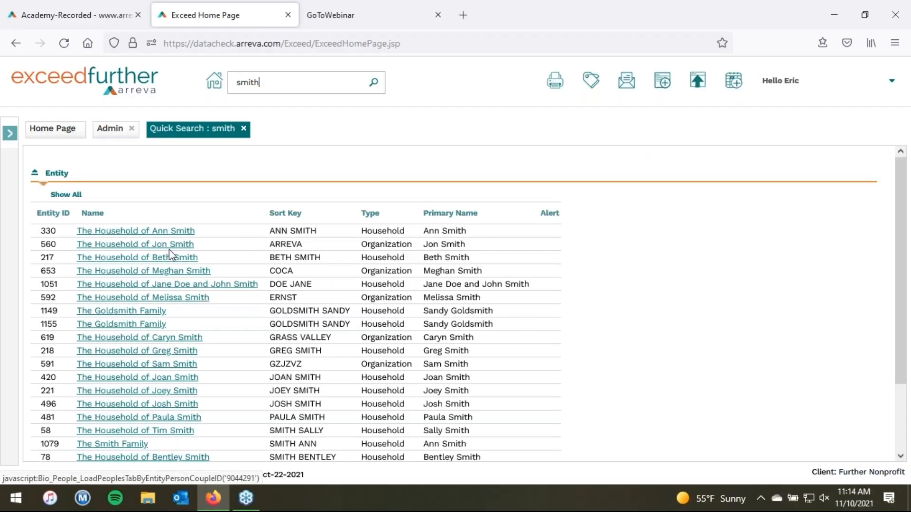
{"action": "left_click", "coordinate": [169, 248]}
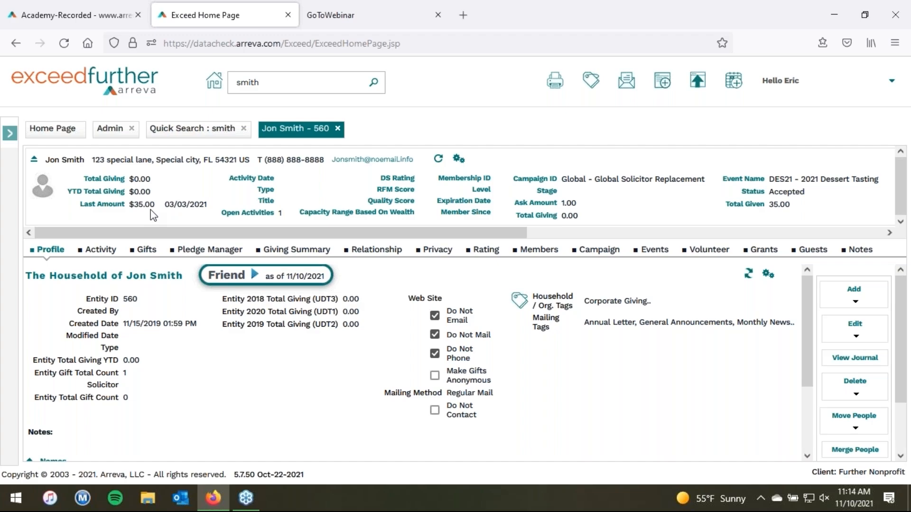
{"action": "left_click", "coordinate": [145, 250]}
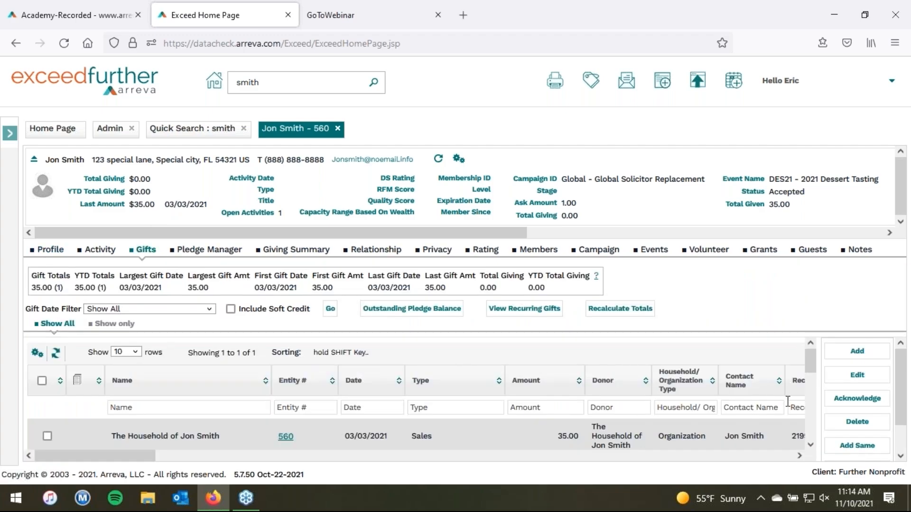
{"action": "scroll", "coordinate": [807, 446], "scroll_direction": "down", "scroll_amount": 2}
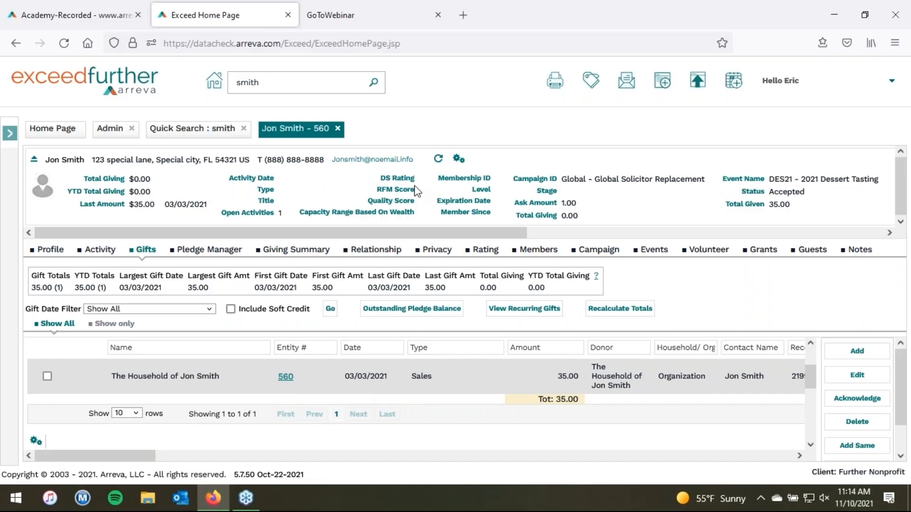
Step: Check the donor level range table, then view household 560's profile showing Friend
{"action": "left_click", "coordinate": [115, 132]}
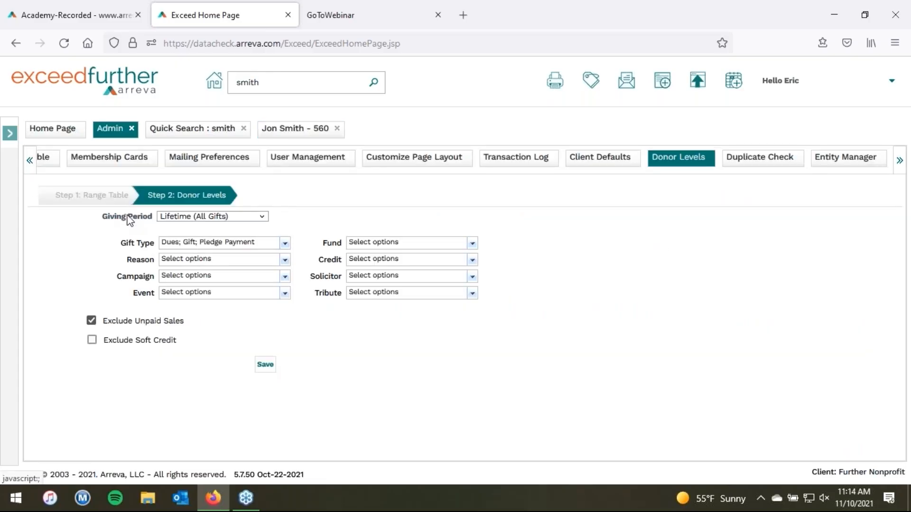
{"action": "left_click", "coordinate": [102, 195]}
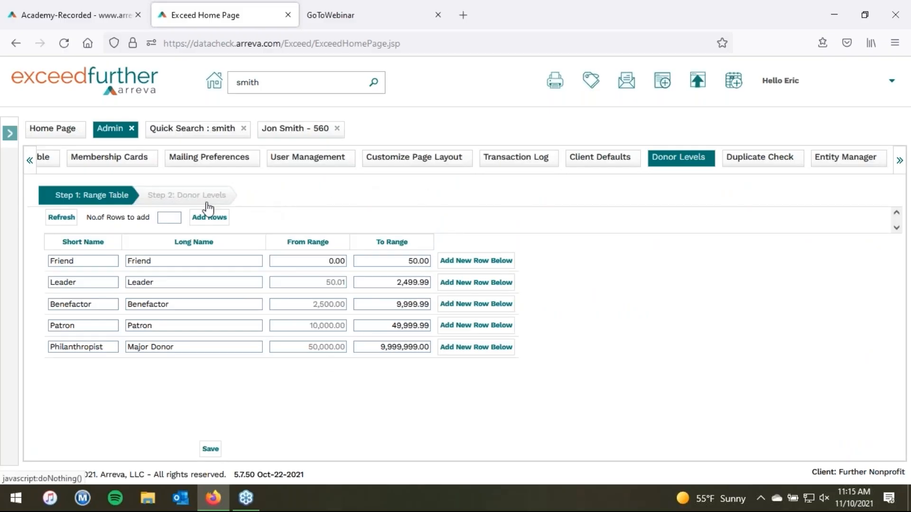
{"action": "left_click", "coordinate": [317, 132]}
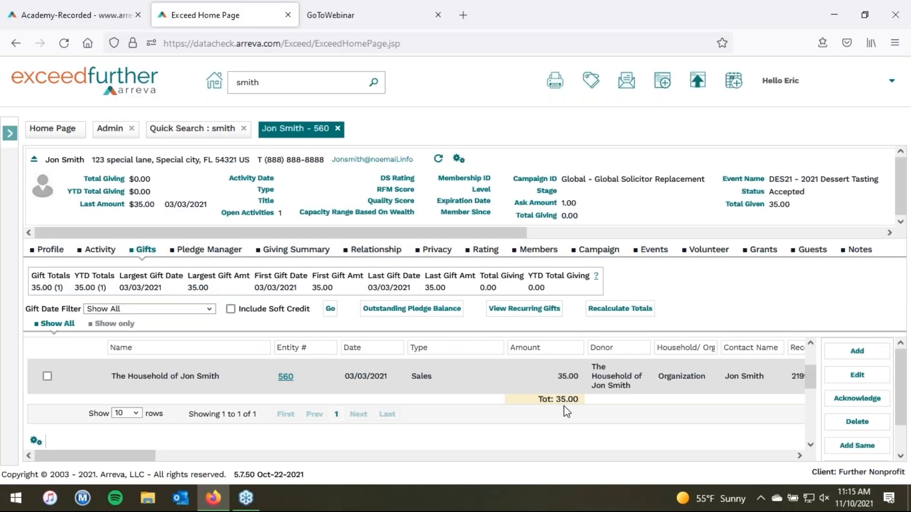
{"action": "left_click", "coordinate": [56, 253]}
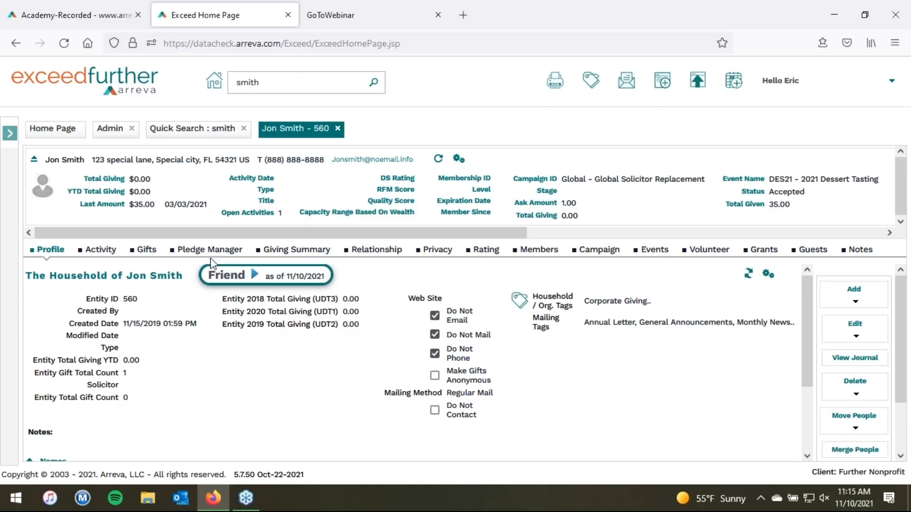
Step: Search for jones, open household 196 at Leader level, then switch to the Arreva Academy page
{"action": "left_click", "coordinate": [269, 84]}
{"action": "double_click", "coordinate": [241, 91]}
{"action": "type", "text": "jones"}
{"action": "key", "text": "Return"}
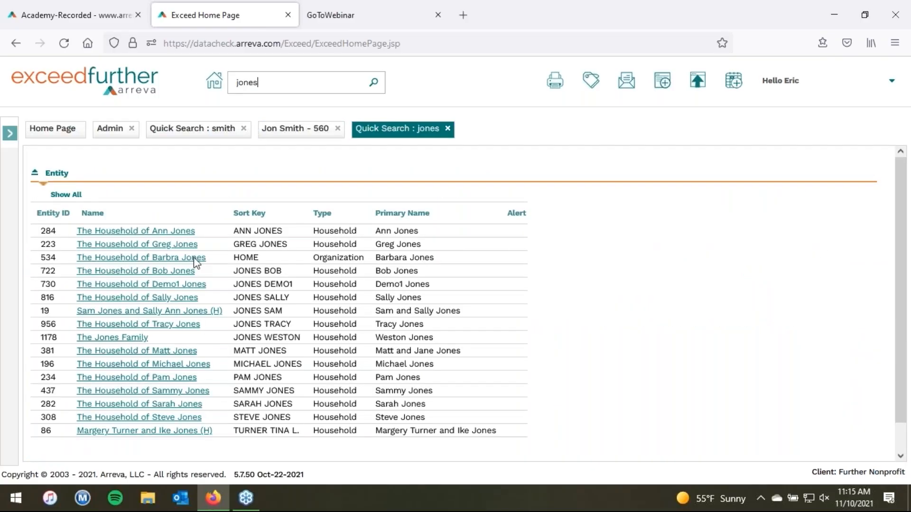
{"action": "right_click", "coordinate": [160, 364]}
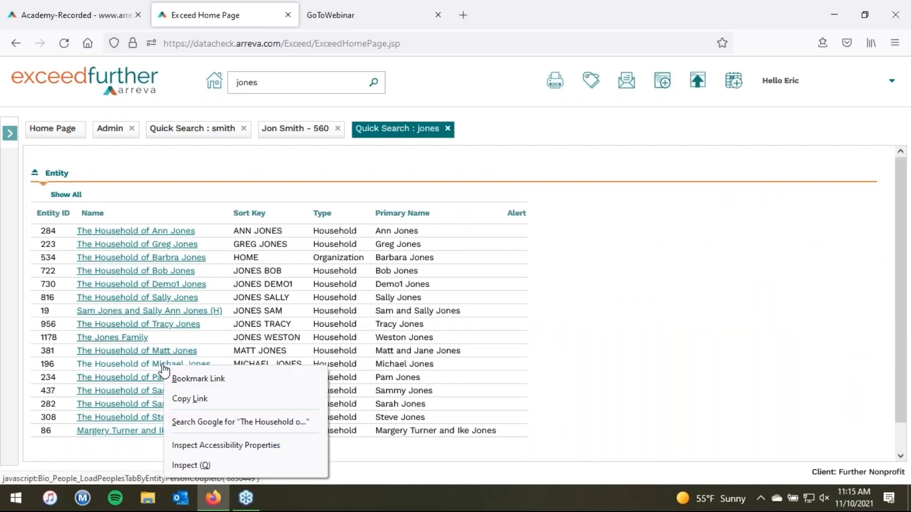
{"action": "left_click", "coordinate": [160, 363]}
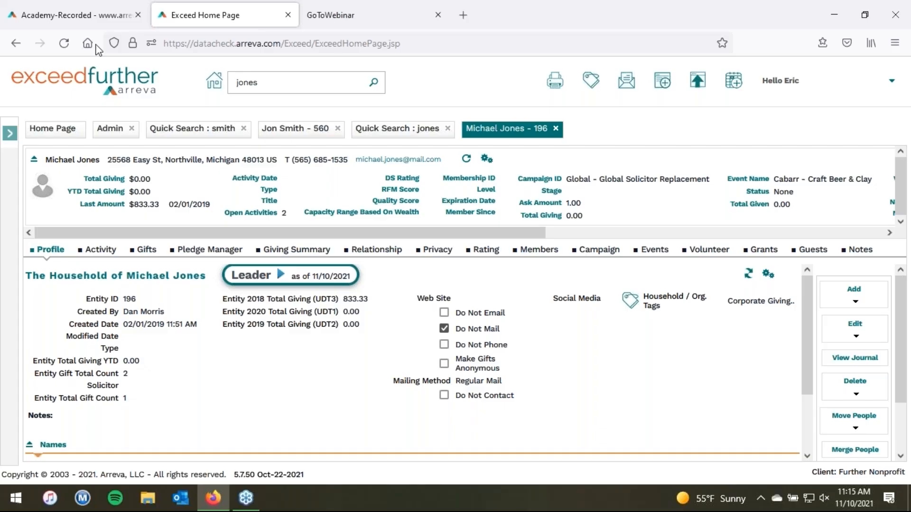
{"action": "left_click", "coordinate": [73, 15]}
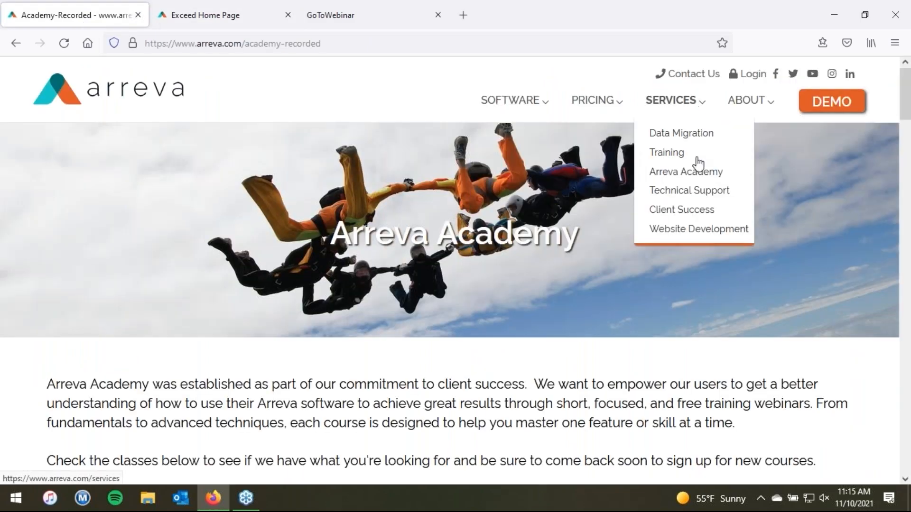